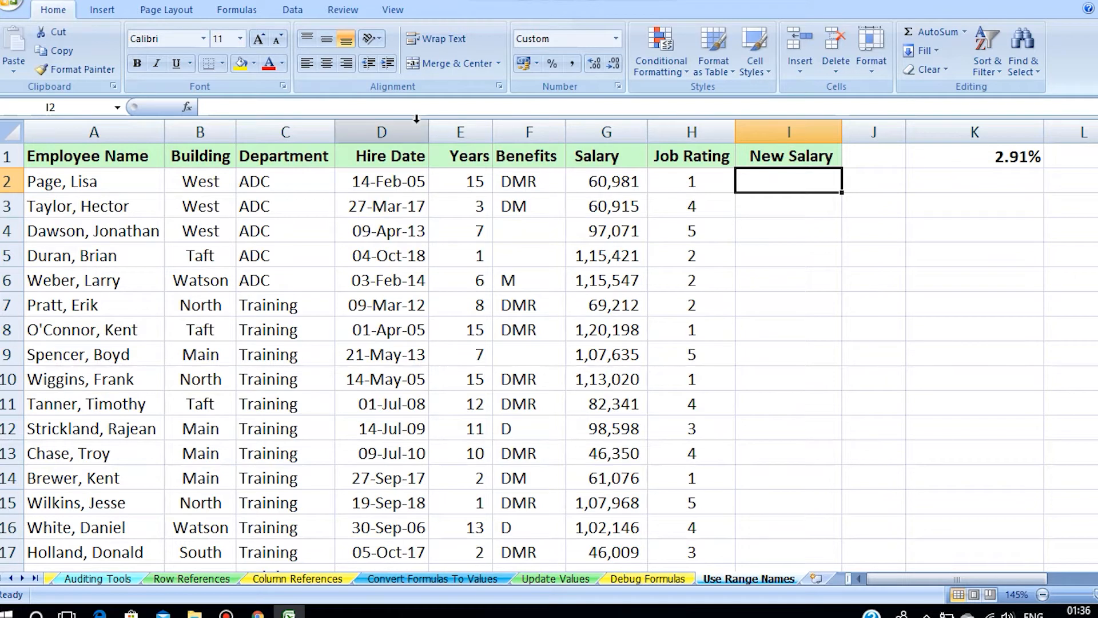
pyautogui.moveTo(73, 188); pyautogui.dragTo(91, 469)
pyautogui.click(91, 469)
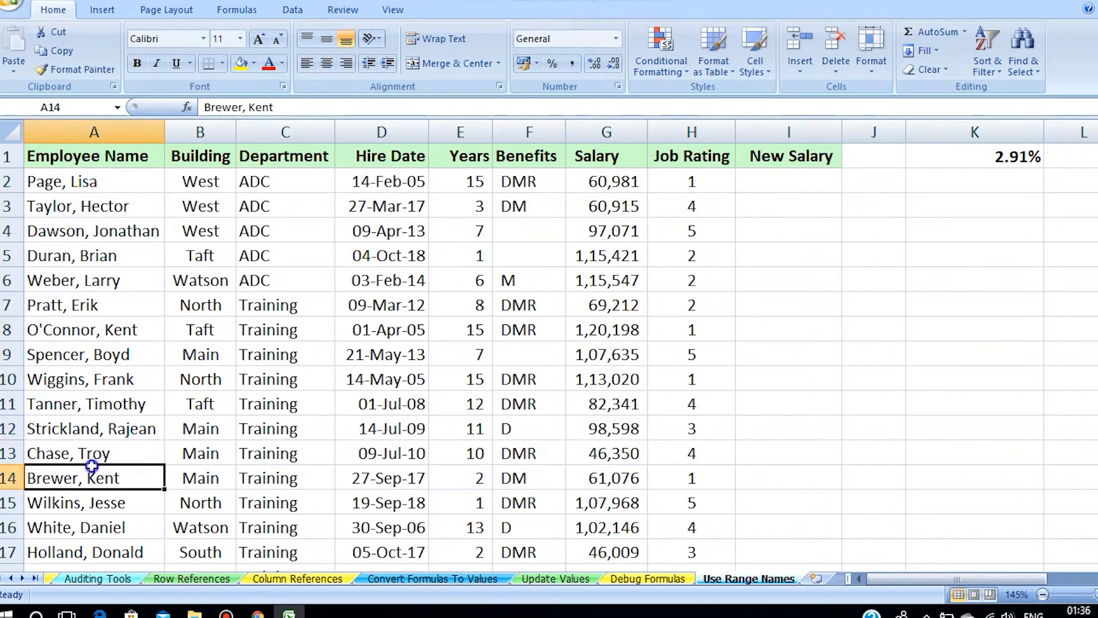
pyautogui.click(1013, 152)
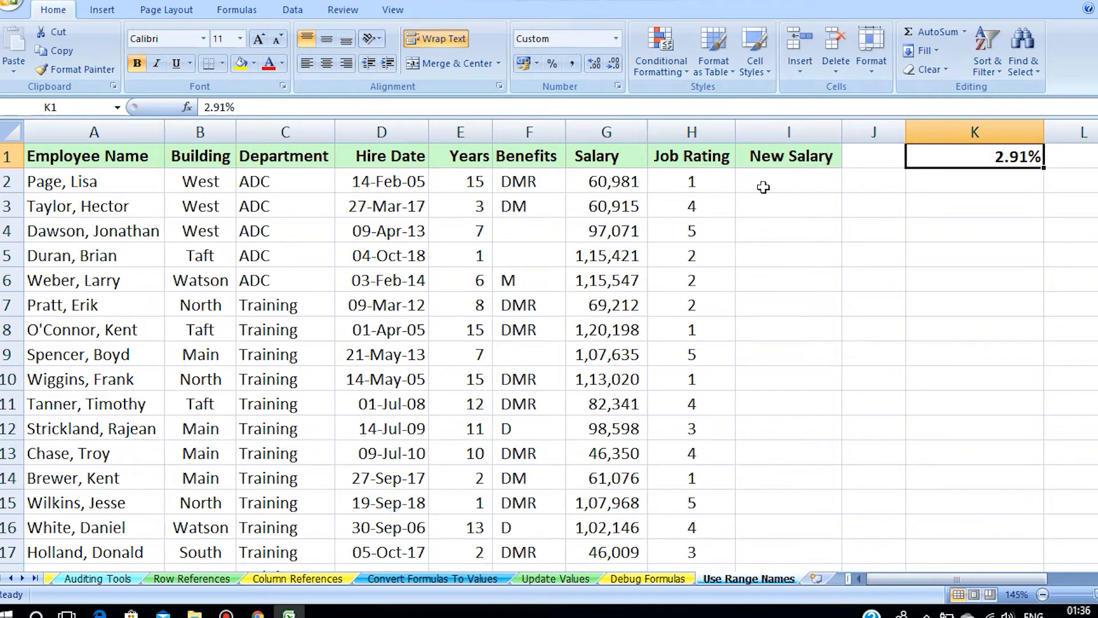
# - Enter the formula =G2*K1 + G2 in cell I2 to calculate the first employee's new salary
pyautogui.click(764, 187)
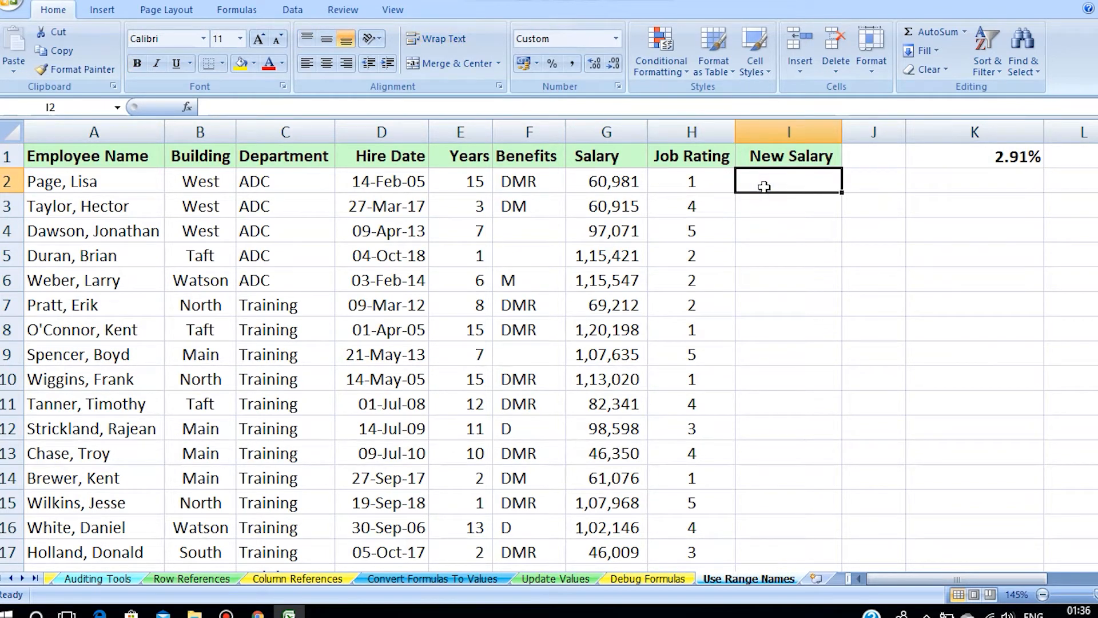
pyautogui.write('=')
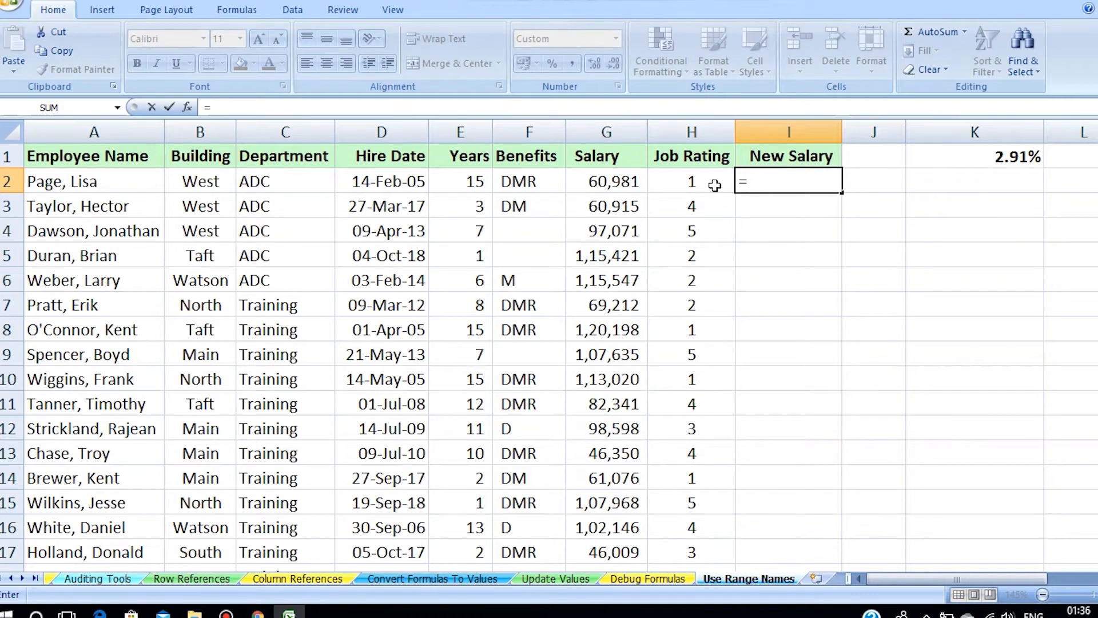
pyautogui.click(628, 182)
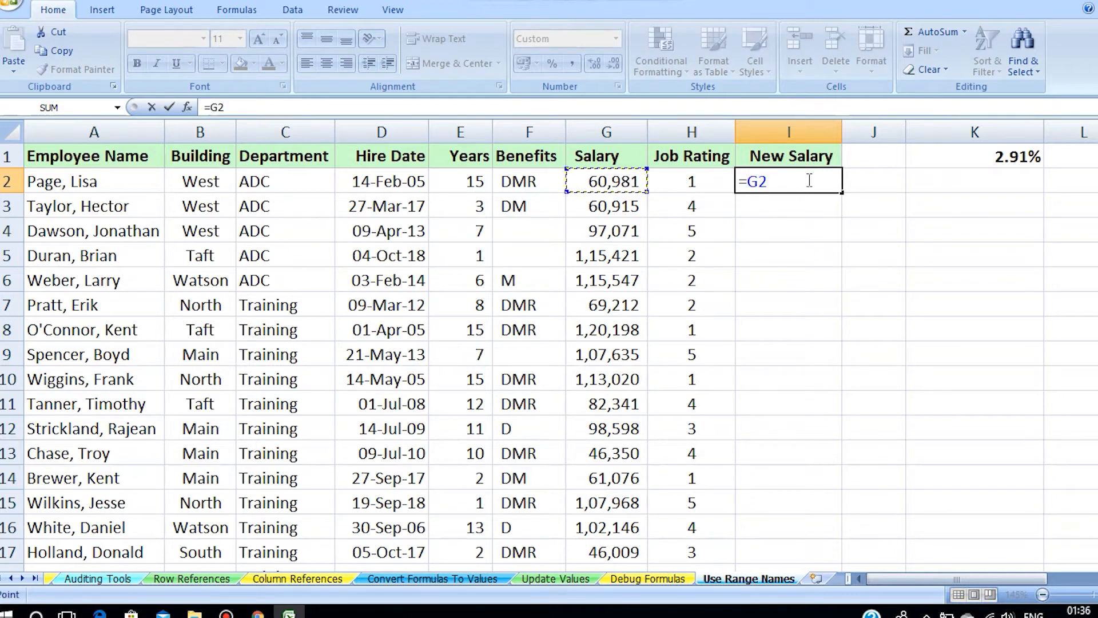
pyautogui.write('*')
pyautogui.click(1026, 156)
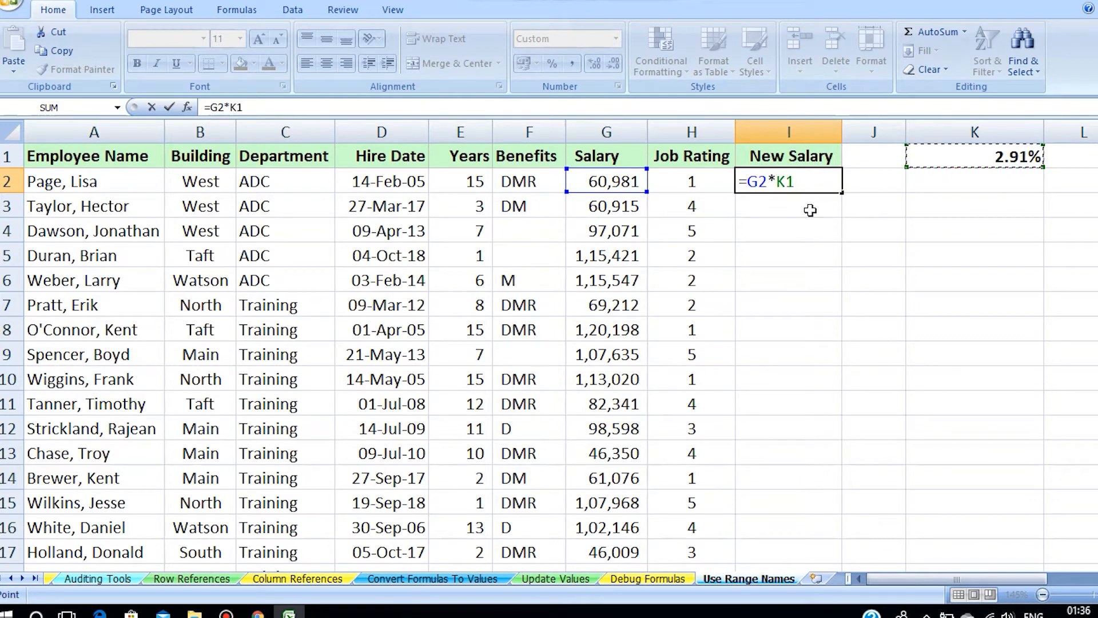
pyautogui.write('+')
pyautogui.click(590, 178)
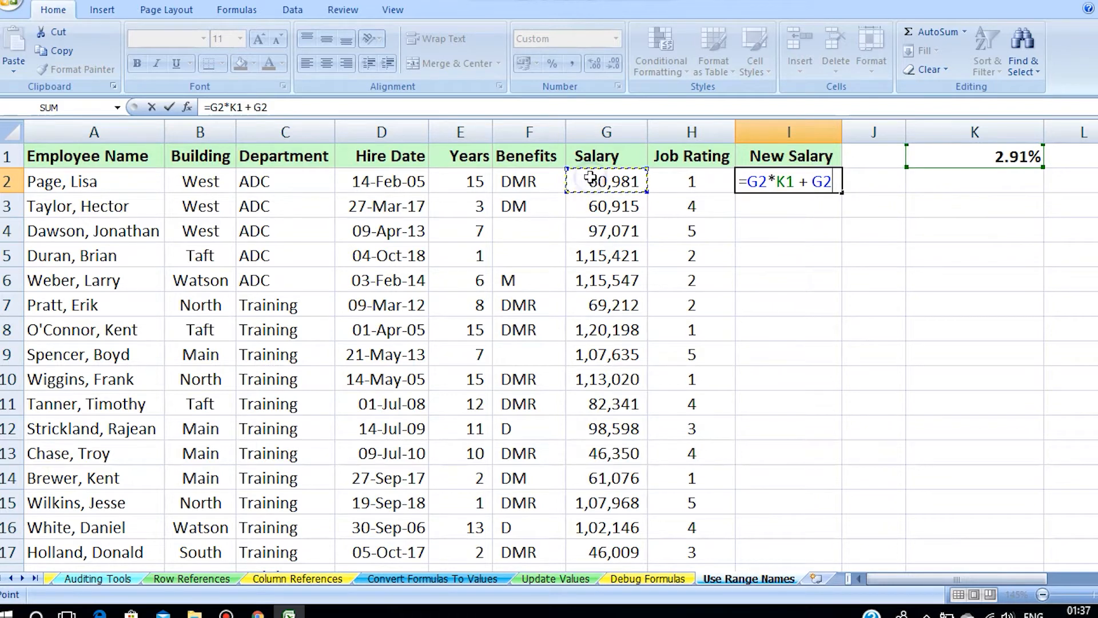
pyautogui.press('Return')
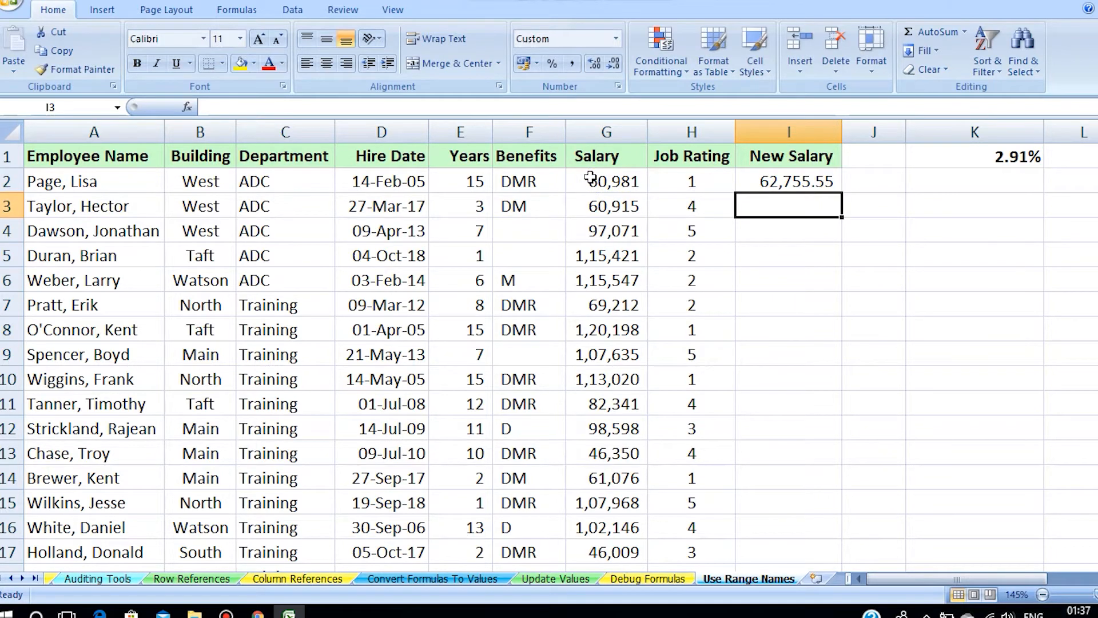
# - Try to fill the New Salary formula from I2 down to I20, and undo the fill
pyautogui.click(820, 184)
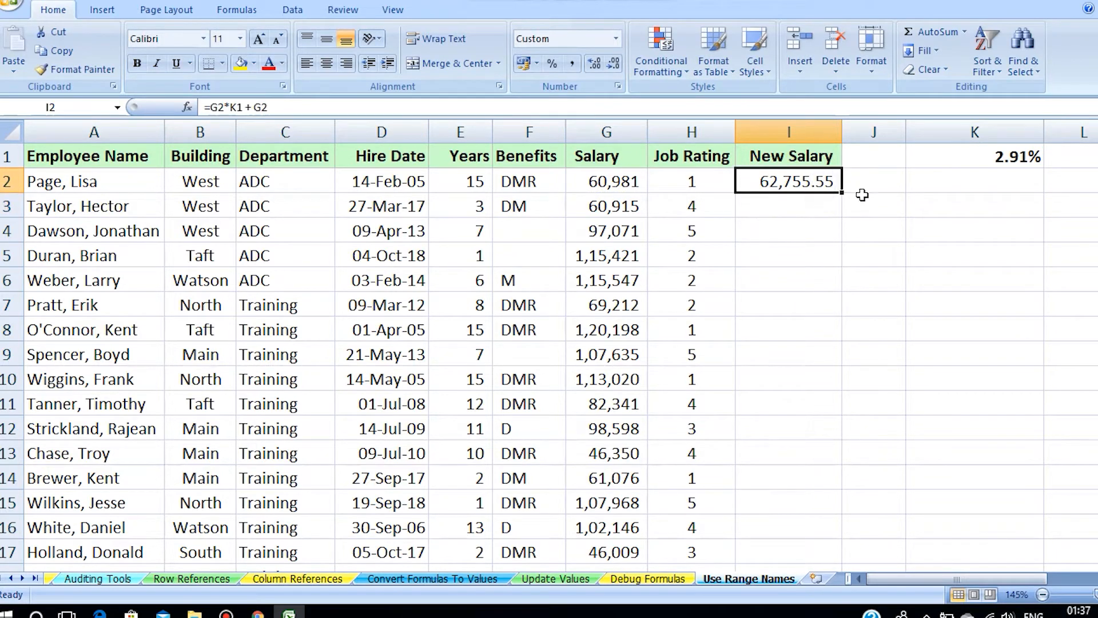
pyautogui.moveTo(845, 193); pyautogui.dragTo(782, 382)
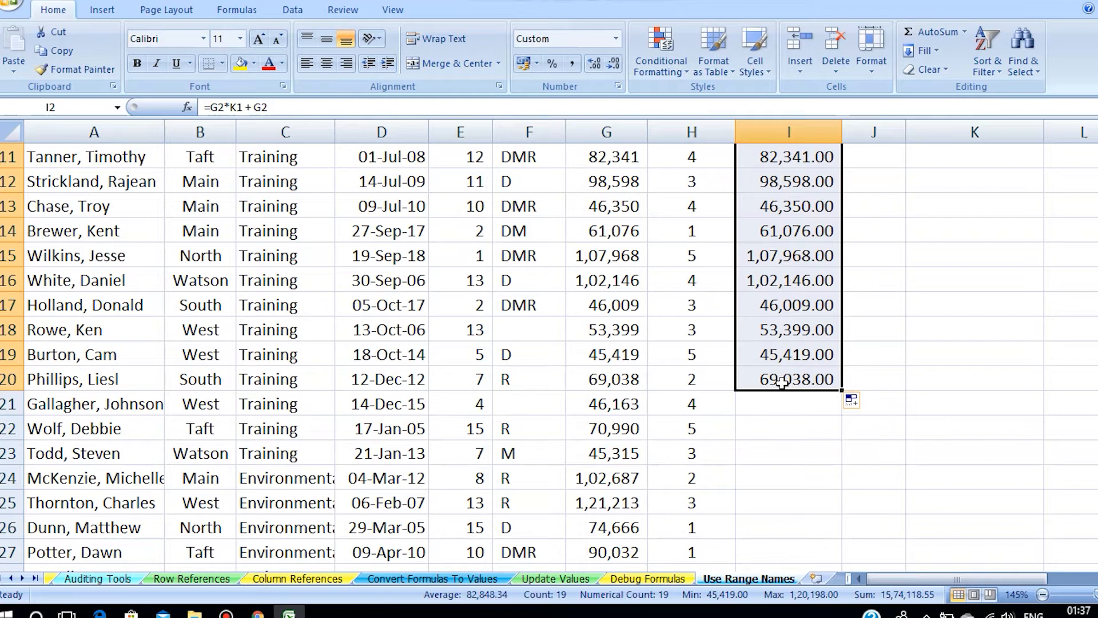
pyautogui.hotkey('ctrl', 'Up')
pyautogui.press('Down')
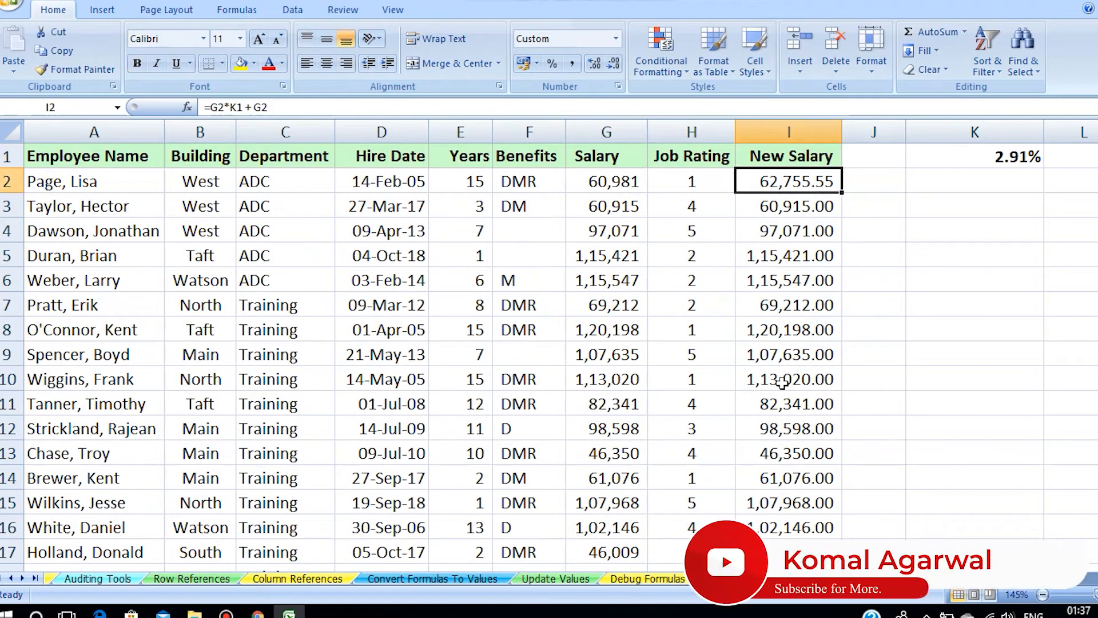
pyautogui.hotkey('ctrl', 'z')
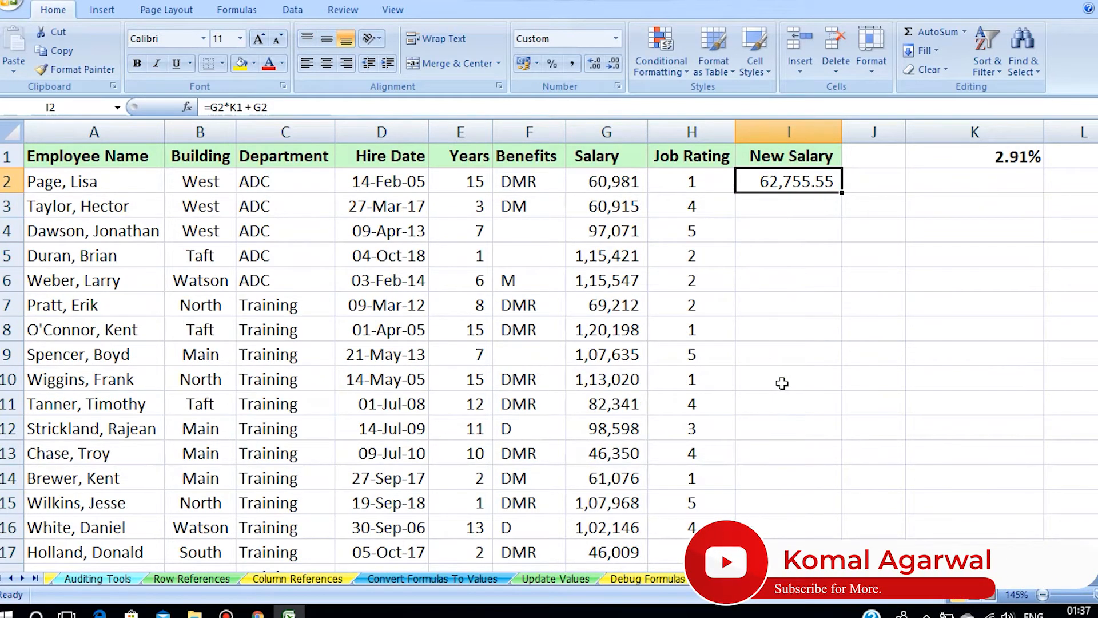
# - Try to assign the range name PercentIncrease to cell K1
pyautogui.click(981, 158)
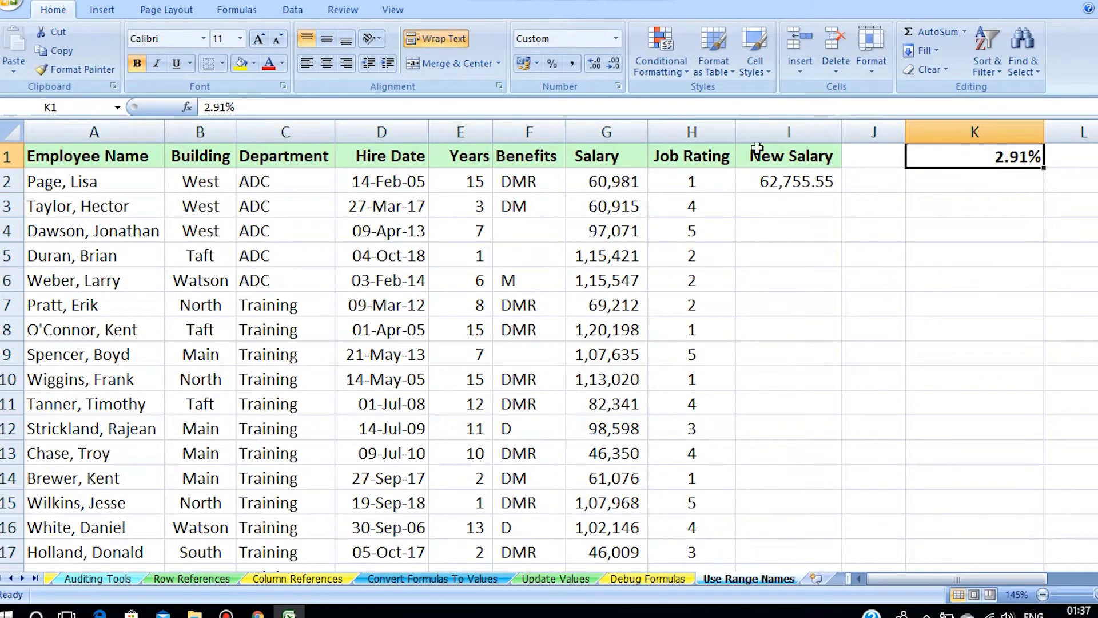
pyautogui.click(64, 107)
pyautogui.click(117, 108)
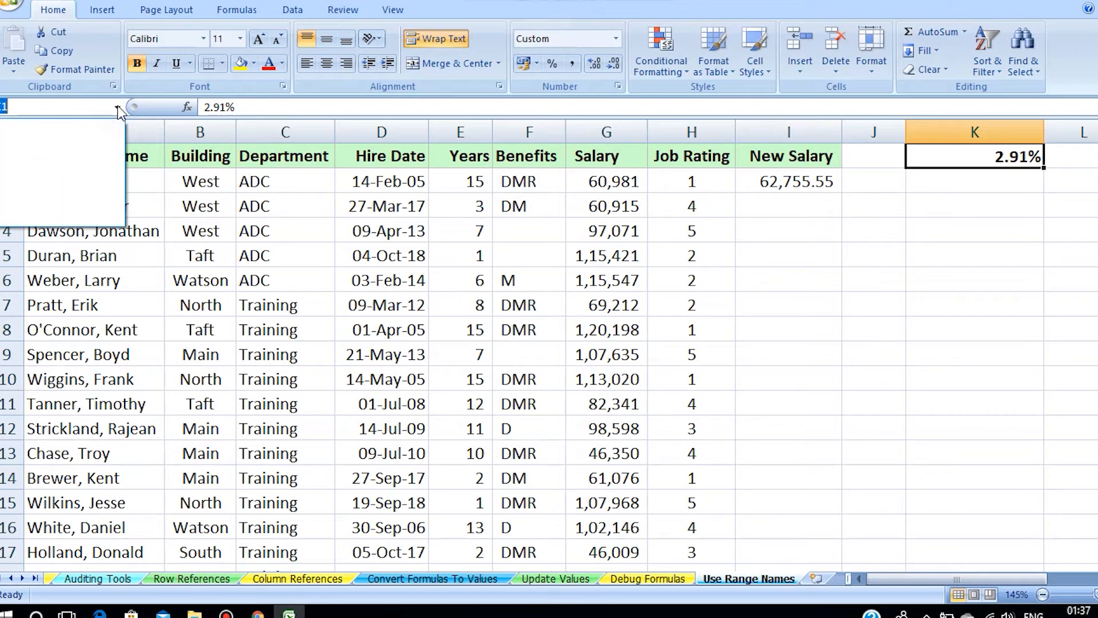
pyautogui.click(118, 108)
pyautogui.click(117, 108)
pyautogui.write('Percent')
pyautogui.write('Increase')
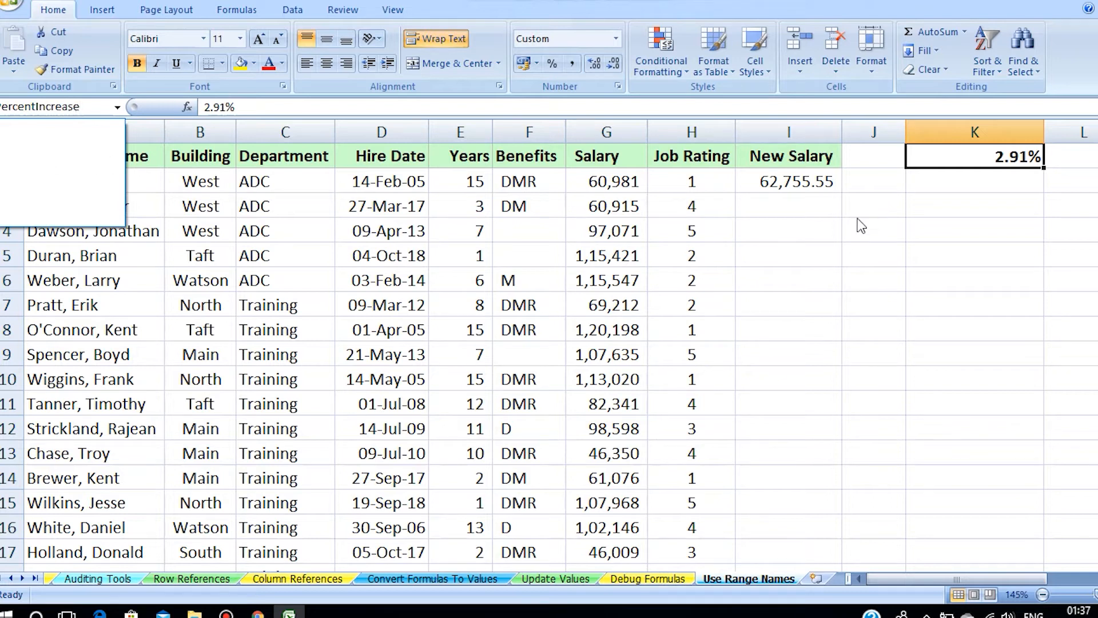
pyautogui.press('Return')
pyautogui.click(996, 175)
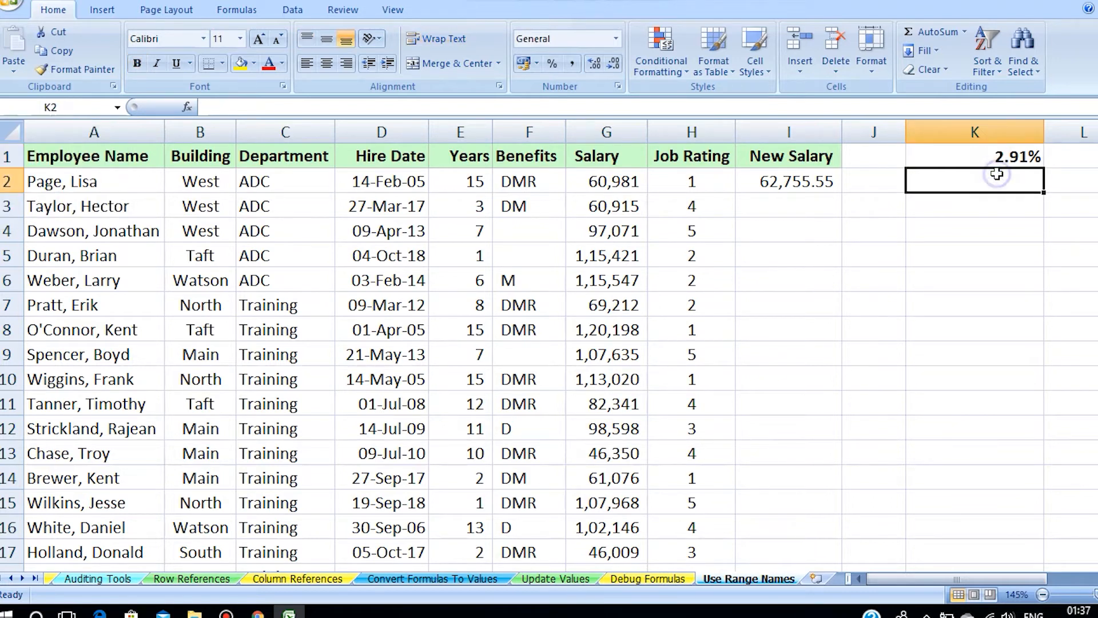
# - Define the name PercentIncrease for the percentage cell K1
pyautogui.click(979, 152)
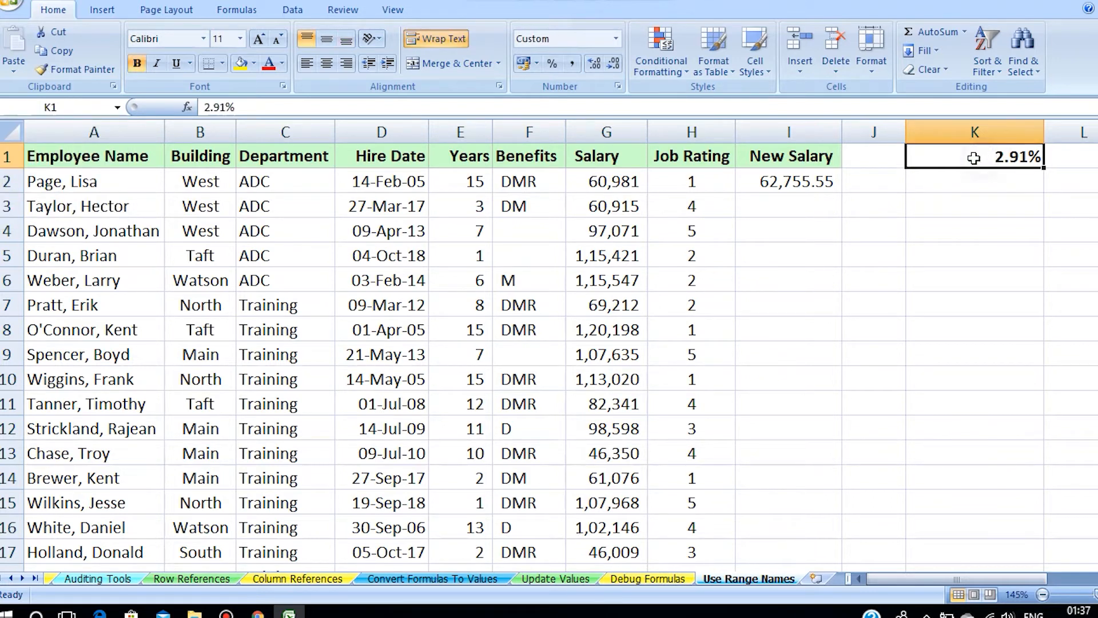
pyautogui.click(55, 103)
pyautogui.write('PercentIncrease')
pyautogui.press('Return')
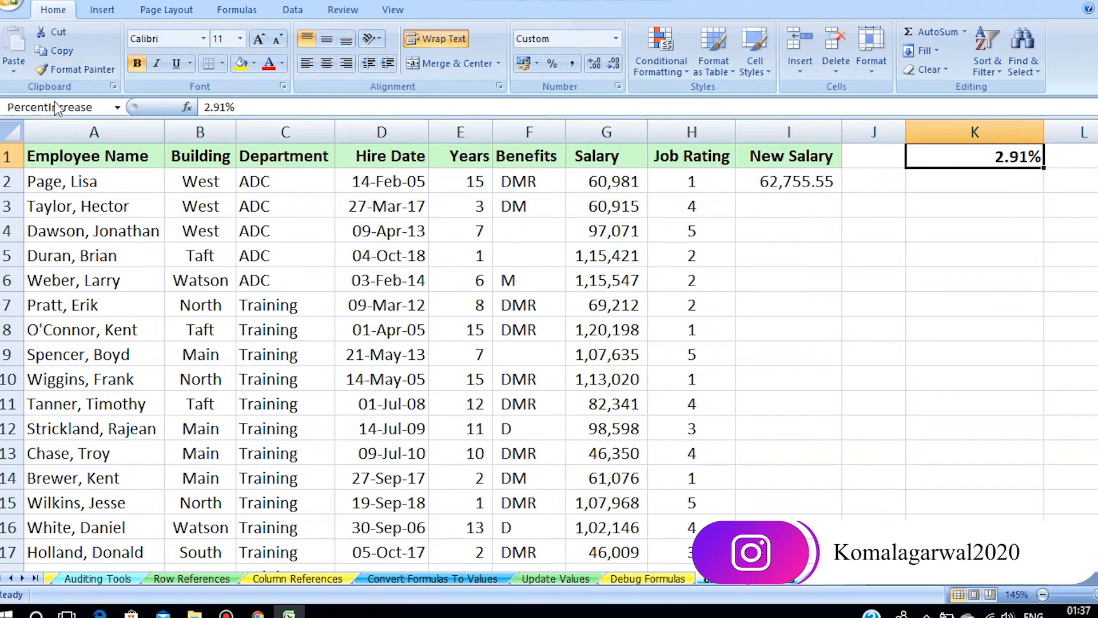
pyautogui.click(986, 183)
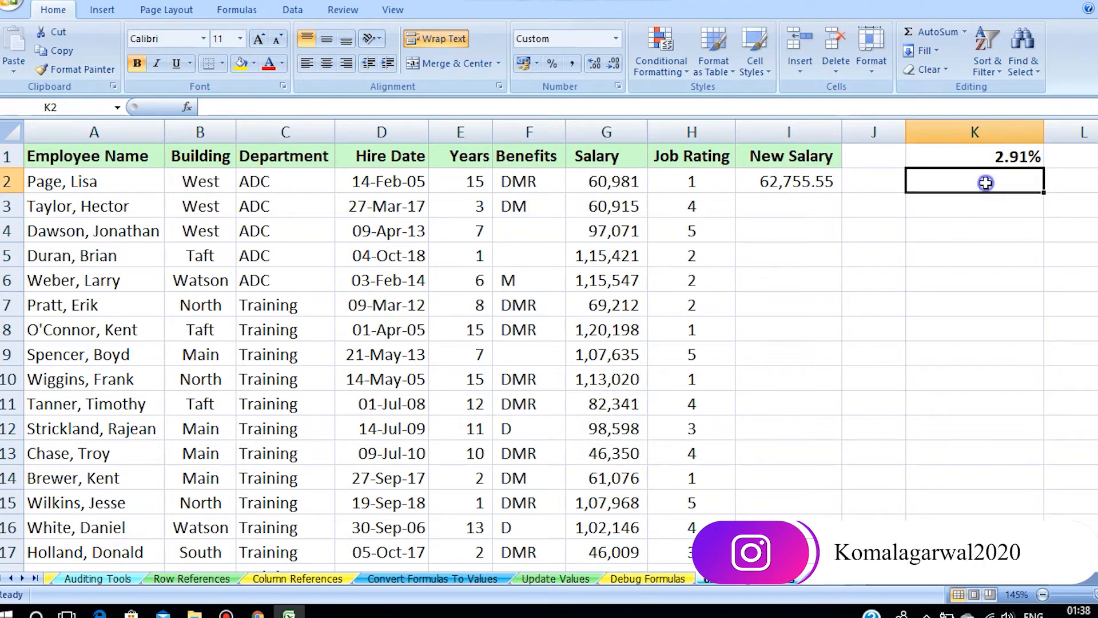
pyautogui.click(970, 160)
# - Replace the K1 reference in the I2 formula with the named cell, giving =G2*PercentIncrease+ G2
pyautogui.click(806, 182)
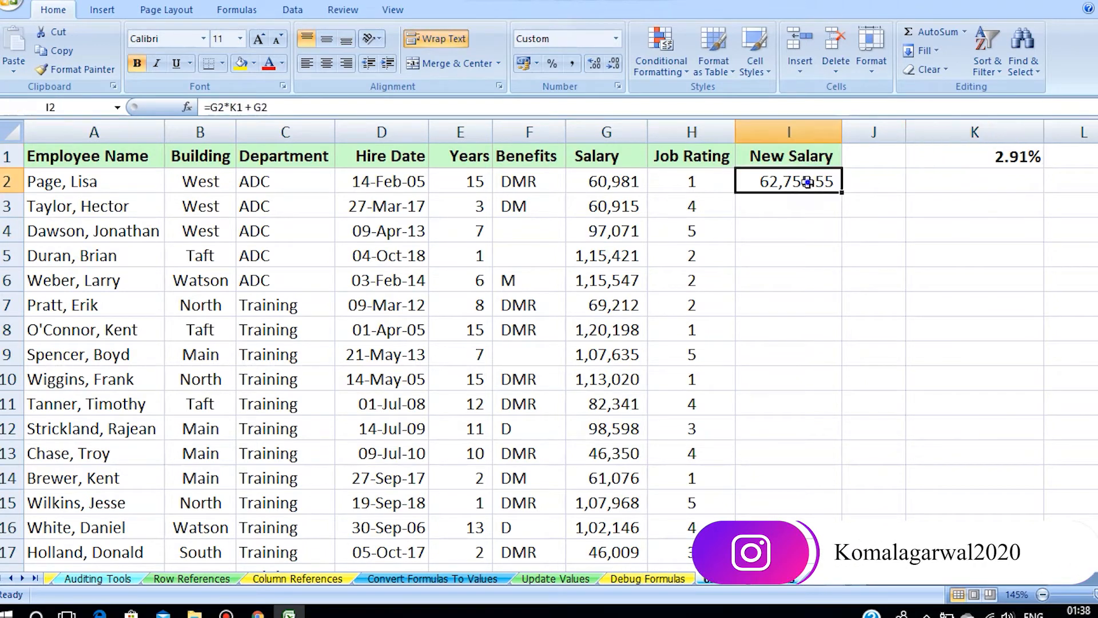
pyautogui.doubleClick(801, 181)
pyautogui.moveTo(800, 182); pyautogui.dragTo(778, 182)
pyautogui.press('Delete')
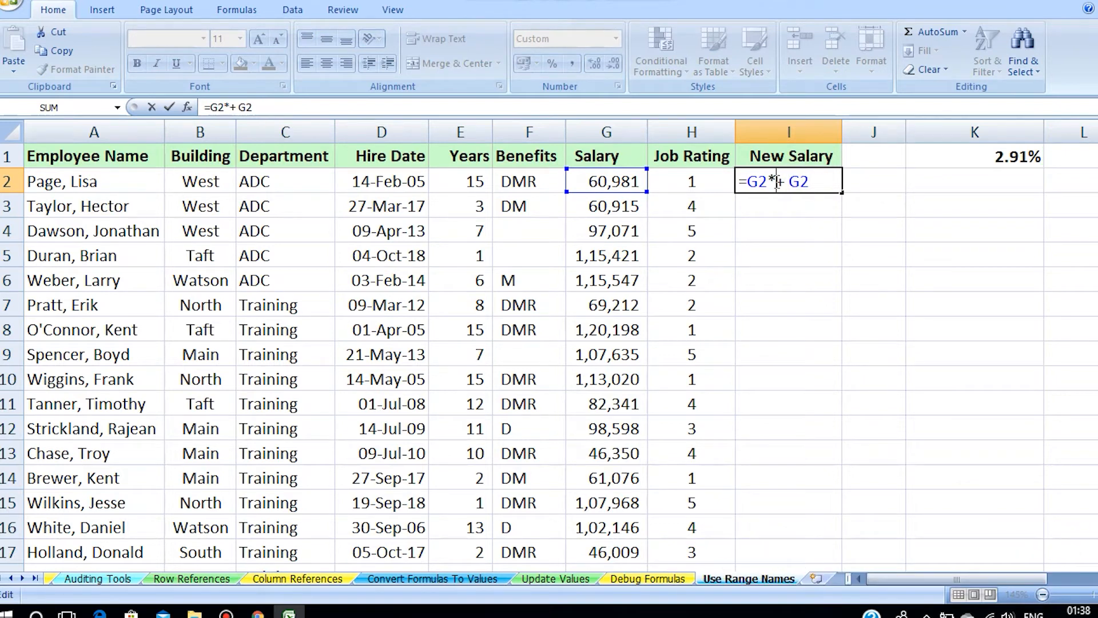
pyautogui.click(1002, 157)
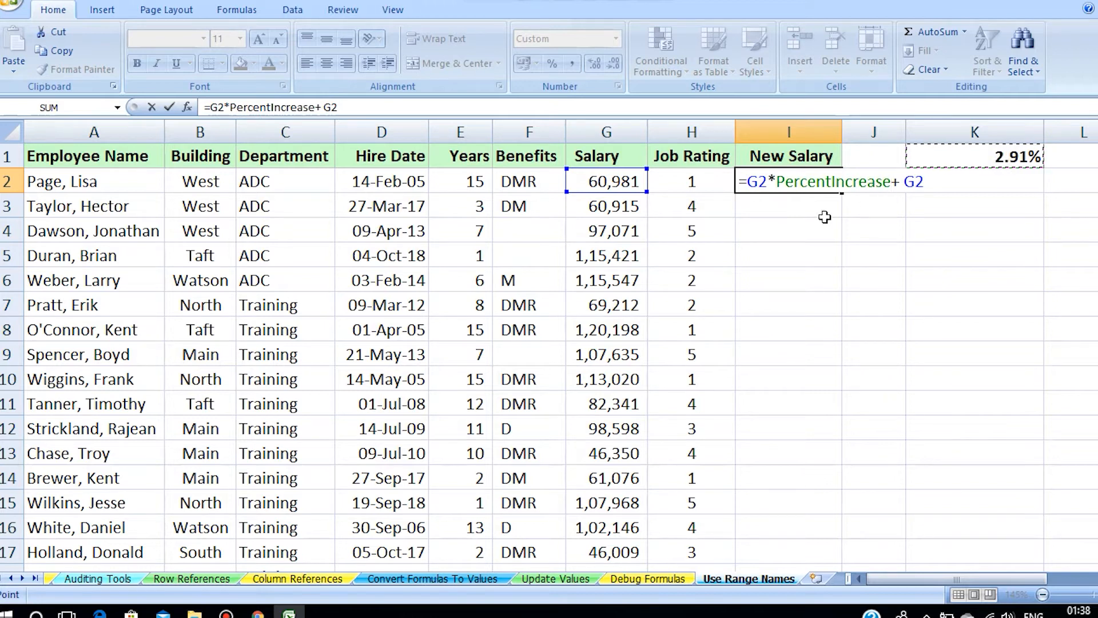
pyautogui.press('Return')
# - Remove PercentIncrease from the I2 formula and reinsert it from the autocomplete suggestions for "p"
pyautogui.click(792, 191)
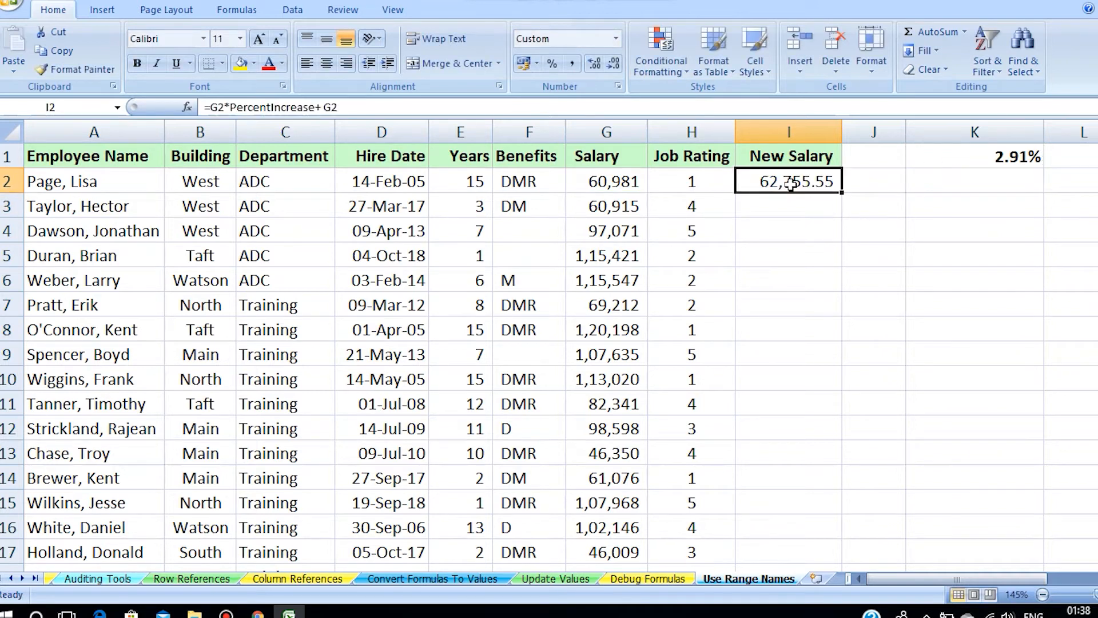
pyautogui.doubleClick(791, 184)
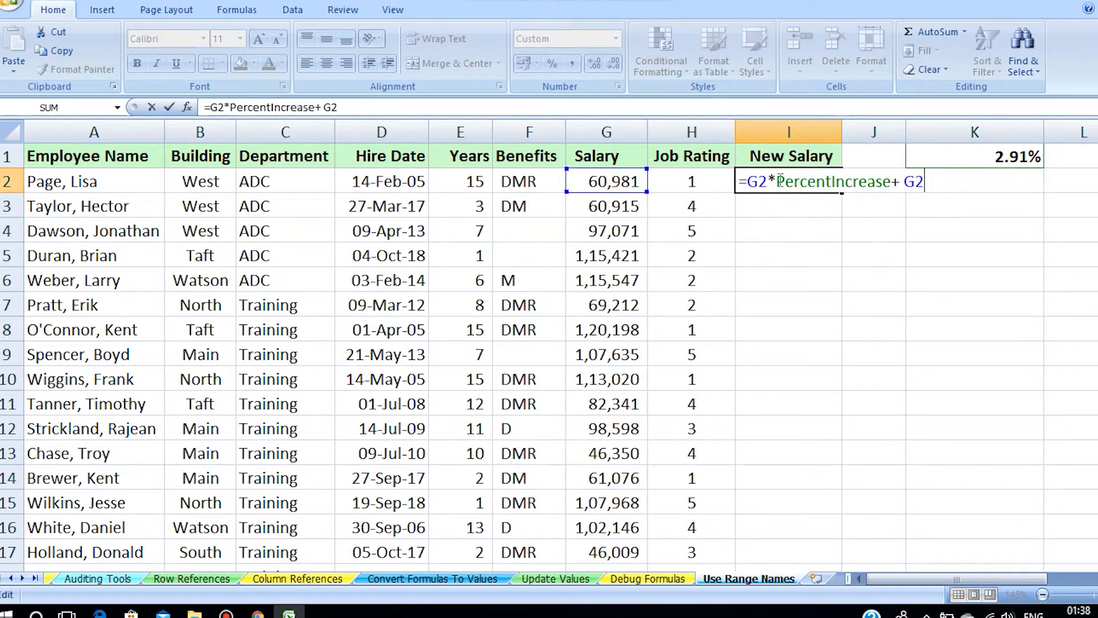
pyautogui.moveTo(776, 182); pyautogui.dragTo(894, 182)
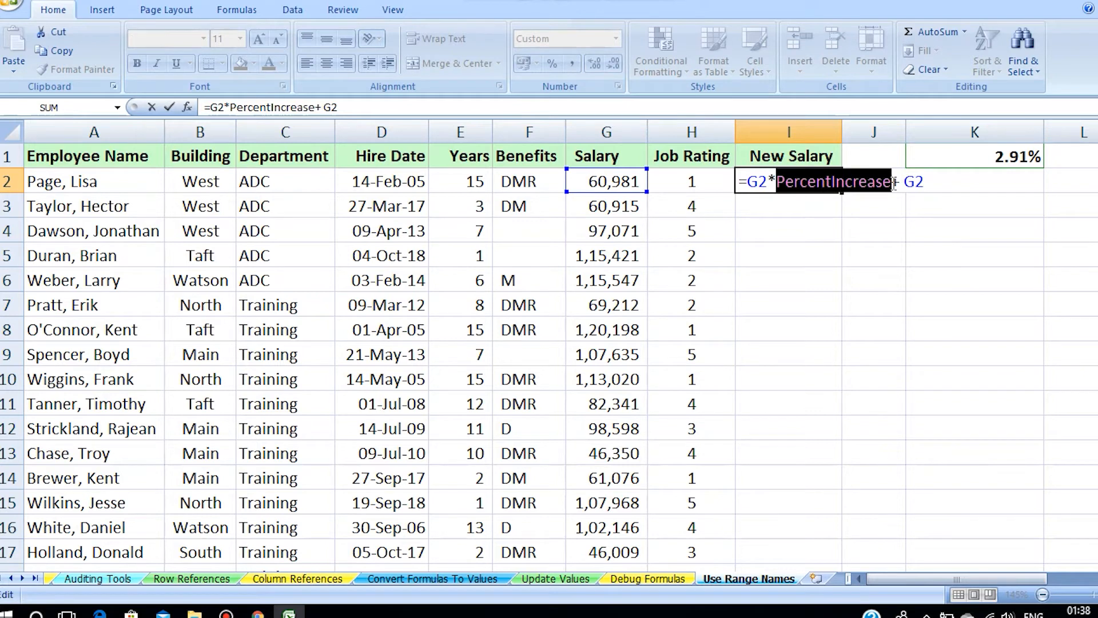
pyautogui.press('BackSpace')
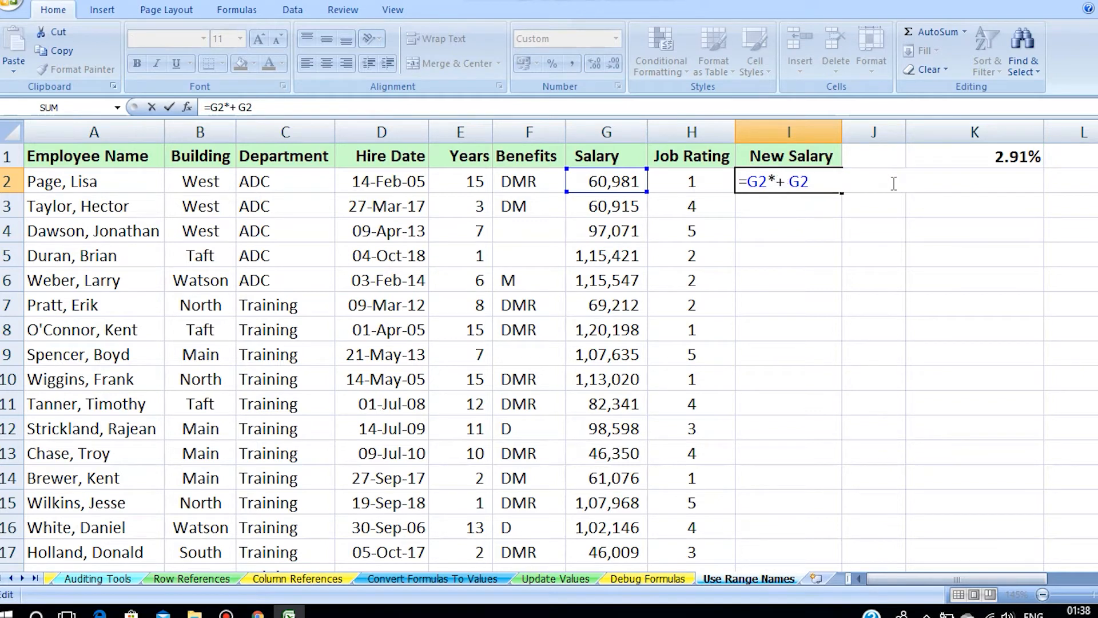
pyautogui.write('p')
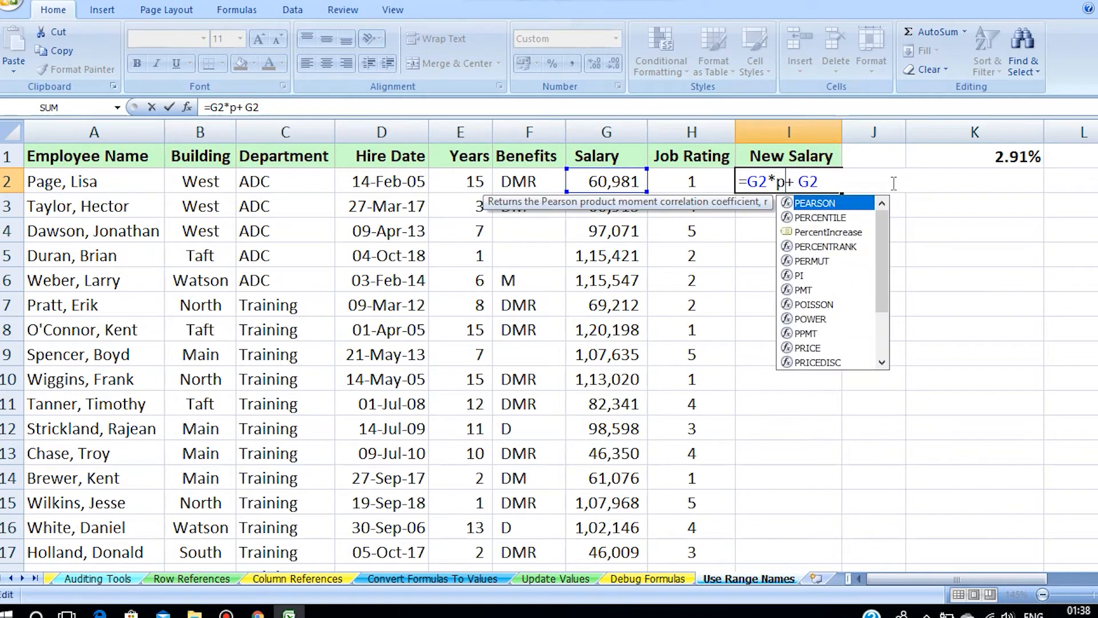
pyautogui.click(836, 232)
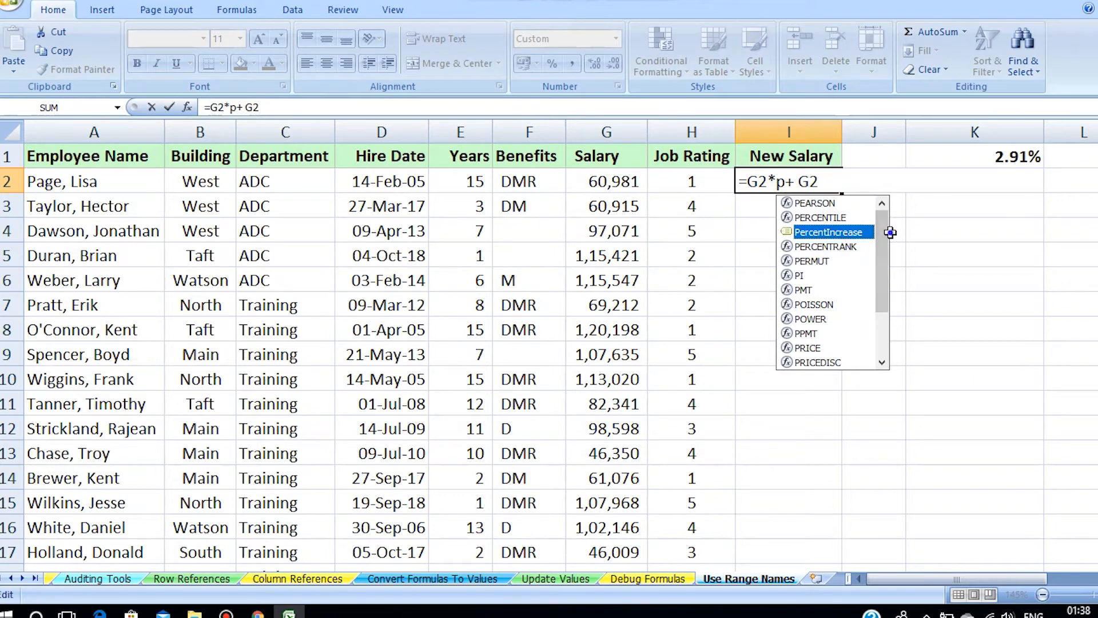
pyautogui.click(860, 235)
pyautogui.doubleClick(795, 187)
pyautogui.doubleClick(810, 229)
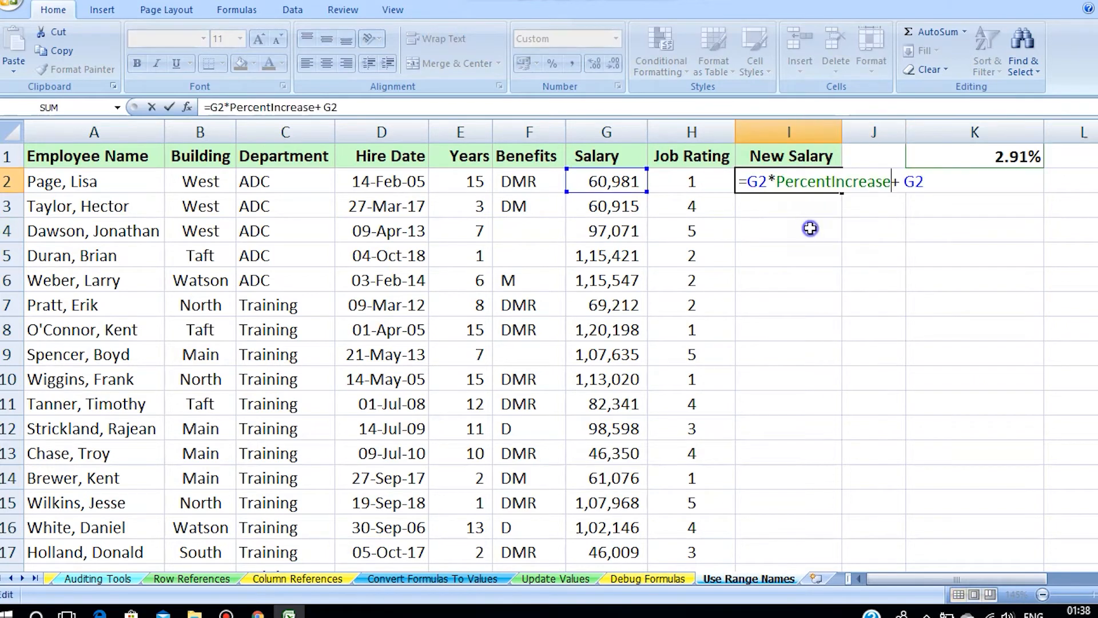
pyautogui.press('Return')
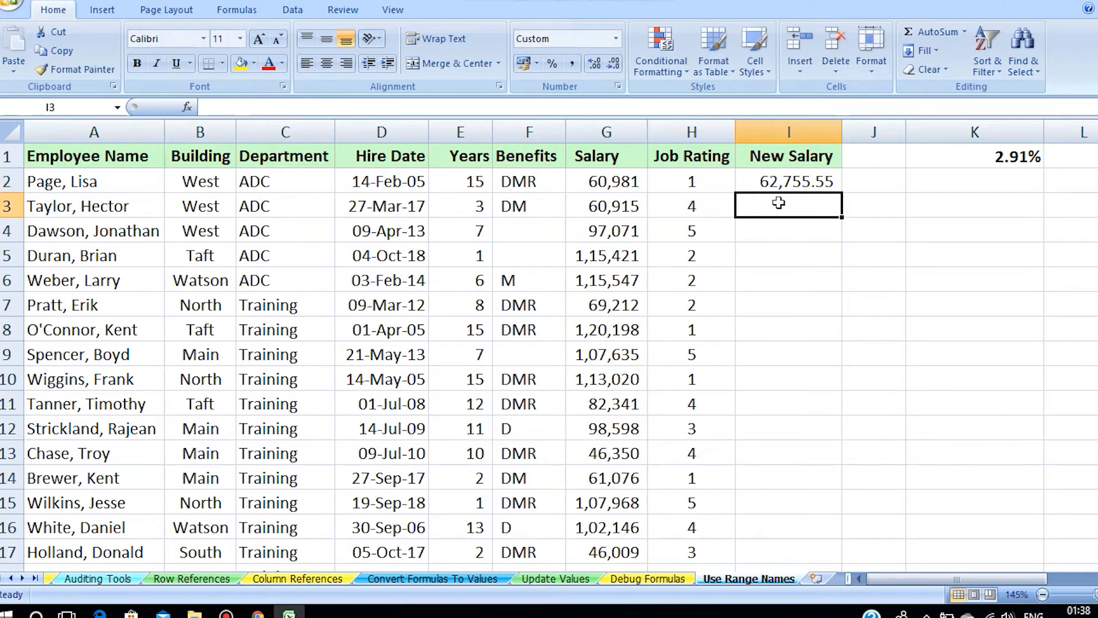
# - Remove PercentIncrease from the I2 formula and reinsert it through the Paste Name dialog, giving =G2*PercentIncrease+ G2
pyautogui.click(778, 184)
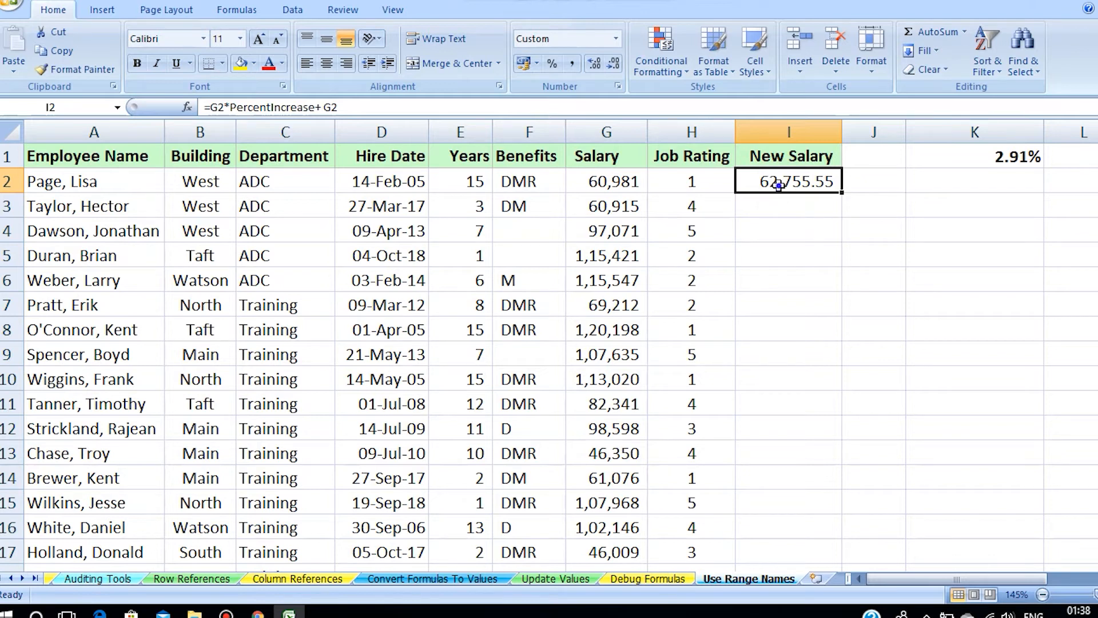
pyautogui.doubleClick(779, 184)
pyautogui.moveTo(776, 185); pyautogui.dragTo(891, 195)
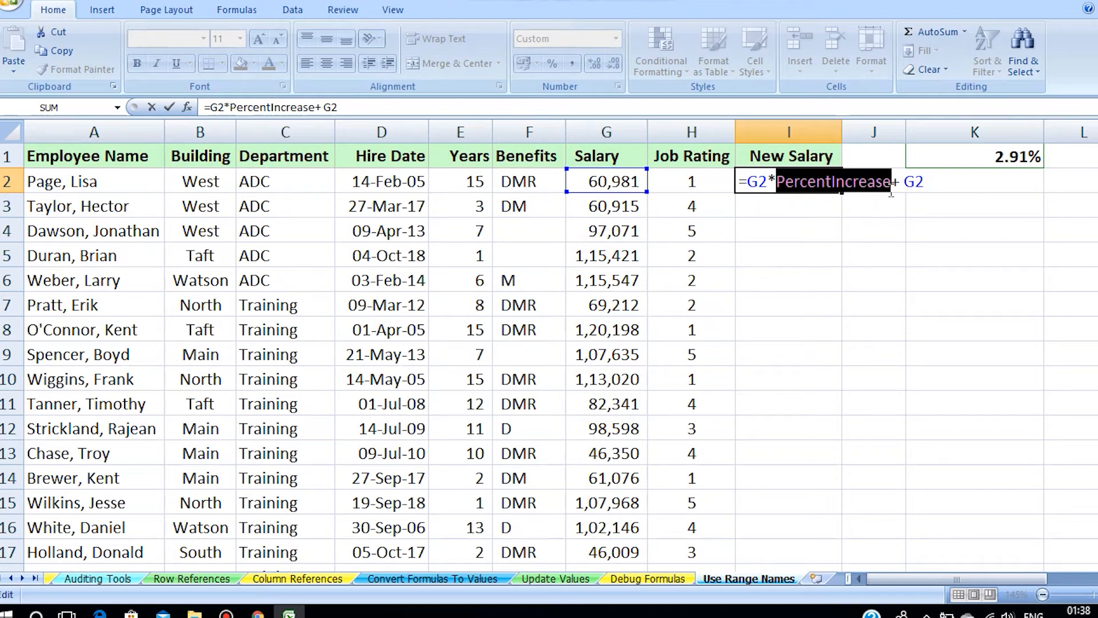
pyautogui.press('Delete')
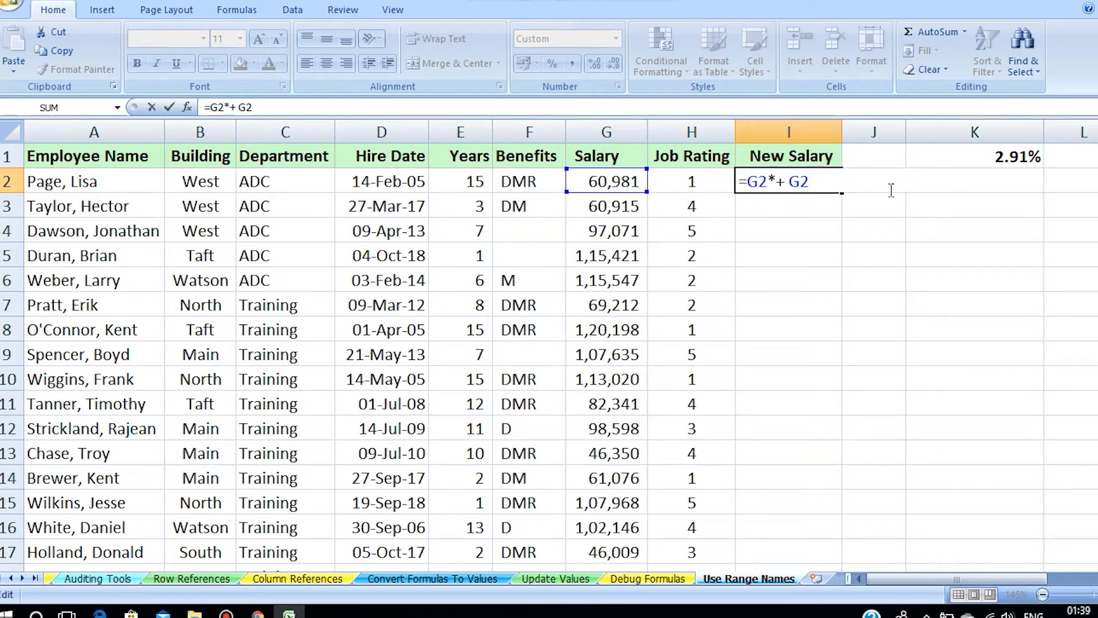
pyautogui.press('F3')
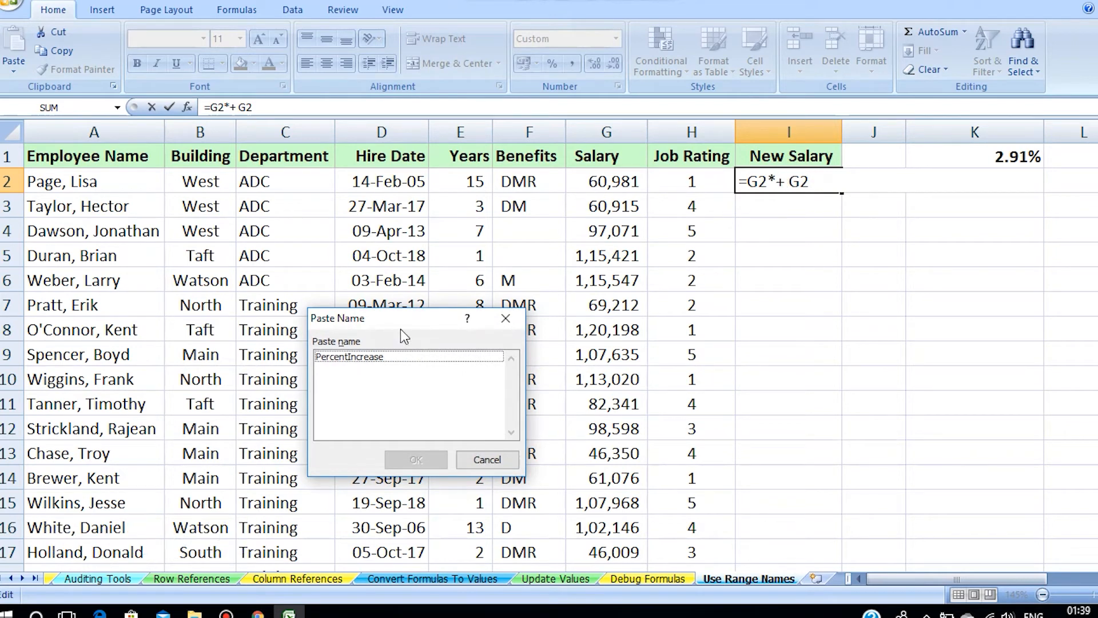
pyautogui.moveTo(403, 328); pyautogui.dragTo(551, 208)
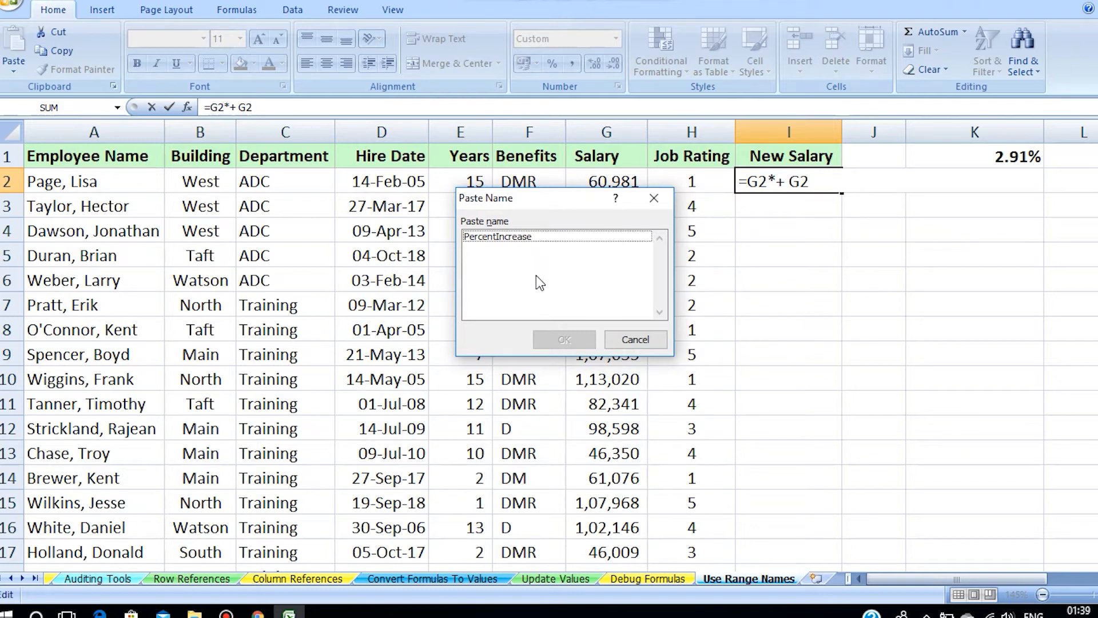
pyautogui.click(492, 237)
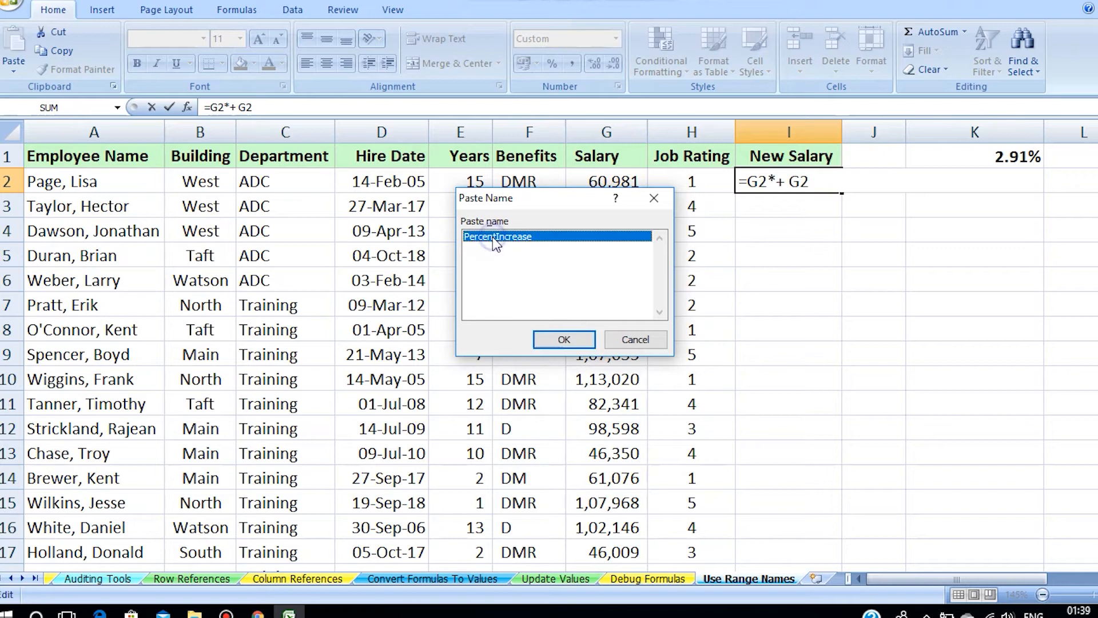
pyautogui.click(563, 340)
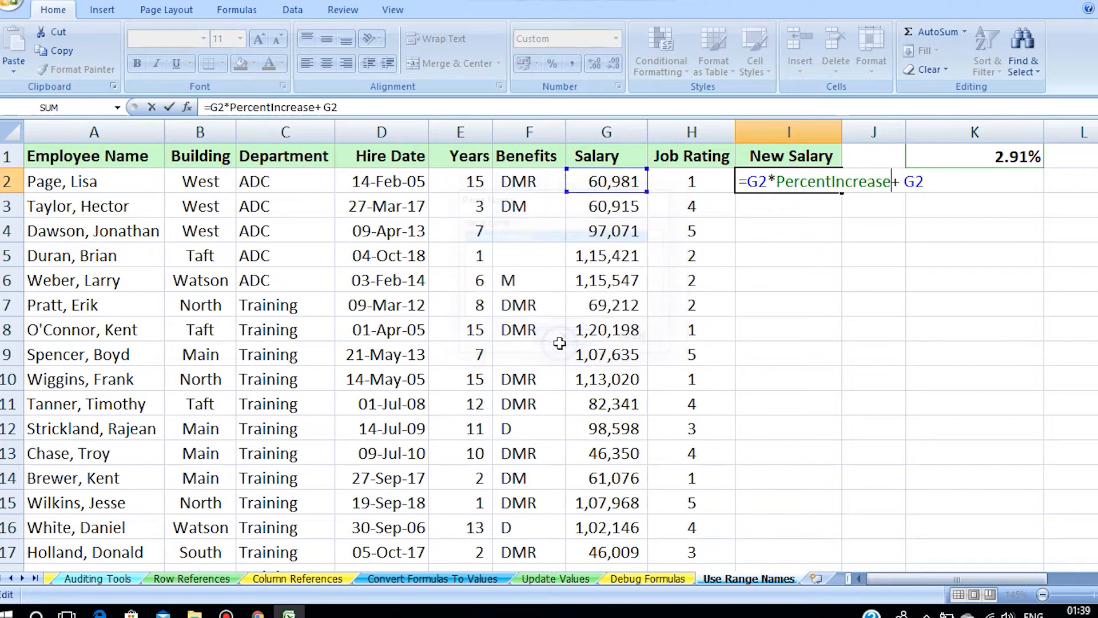
pyautogui.click(559, 346)
pyautogui.press('Return')
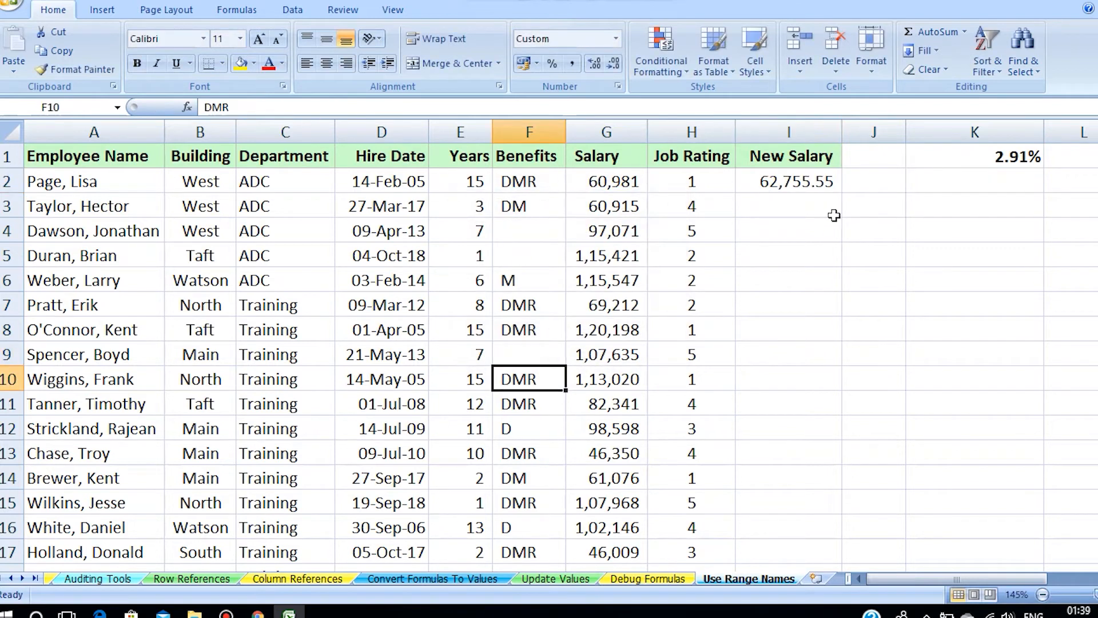
# - Fill the I2 formula down the New Salary column through row 141
pyautogui.click(809, 180)
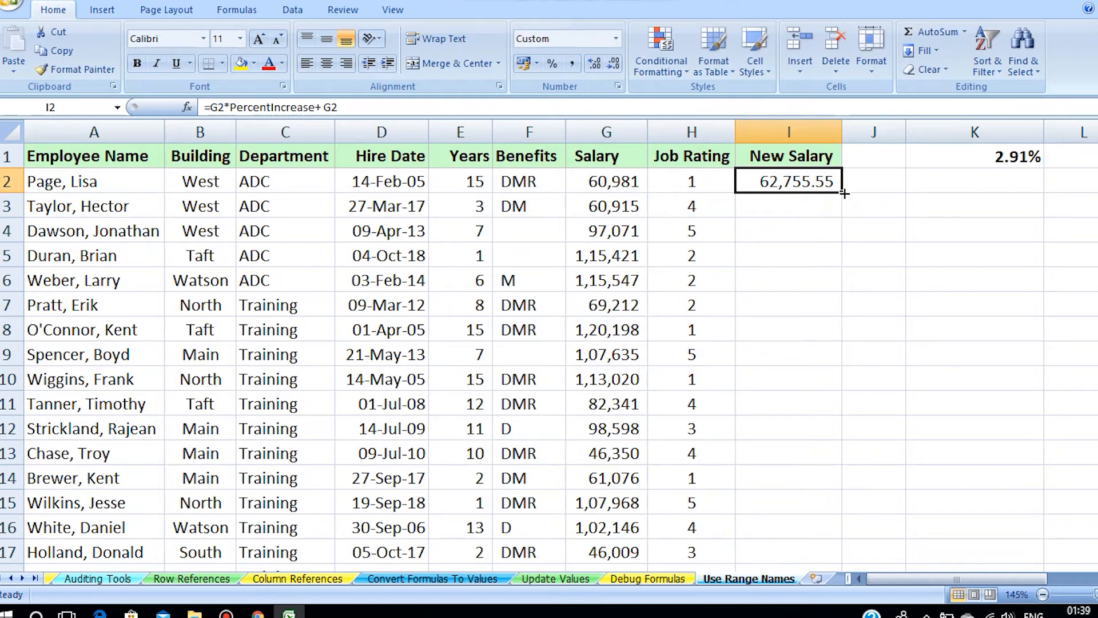
pyautogui.moveTo(845, 193); pyautogui.dragTo(762, 483)
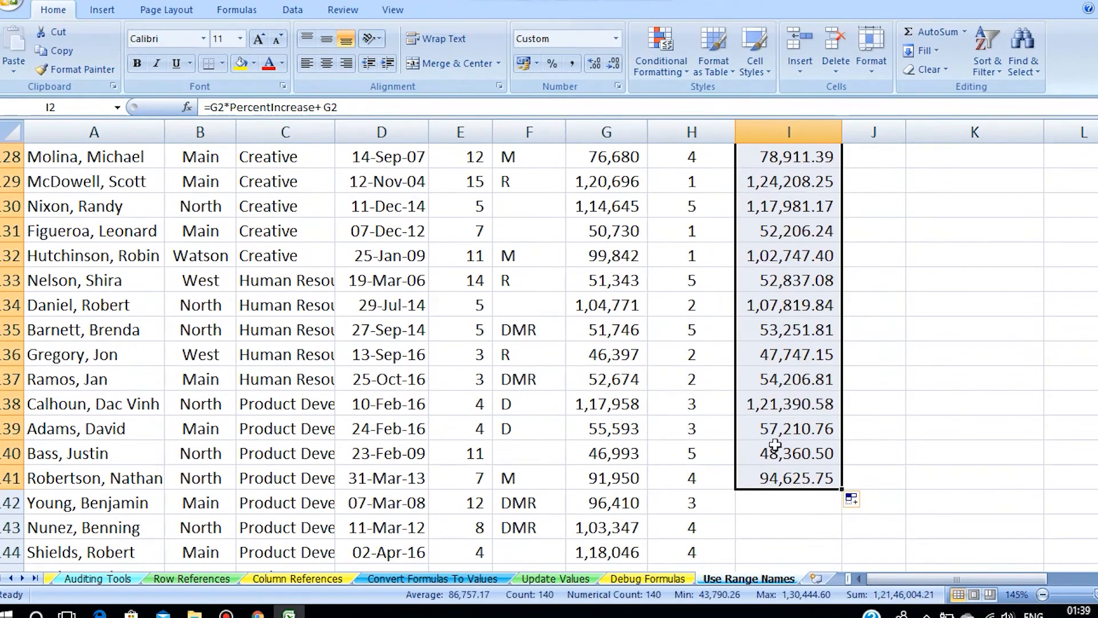
pyautogui.hotkey('ctrl', 'Up')
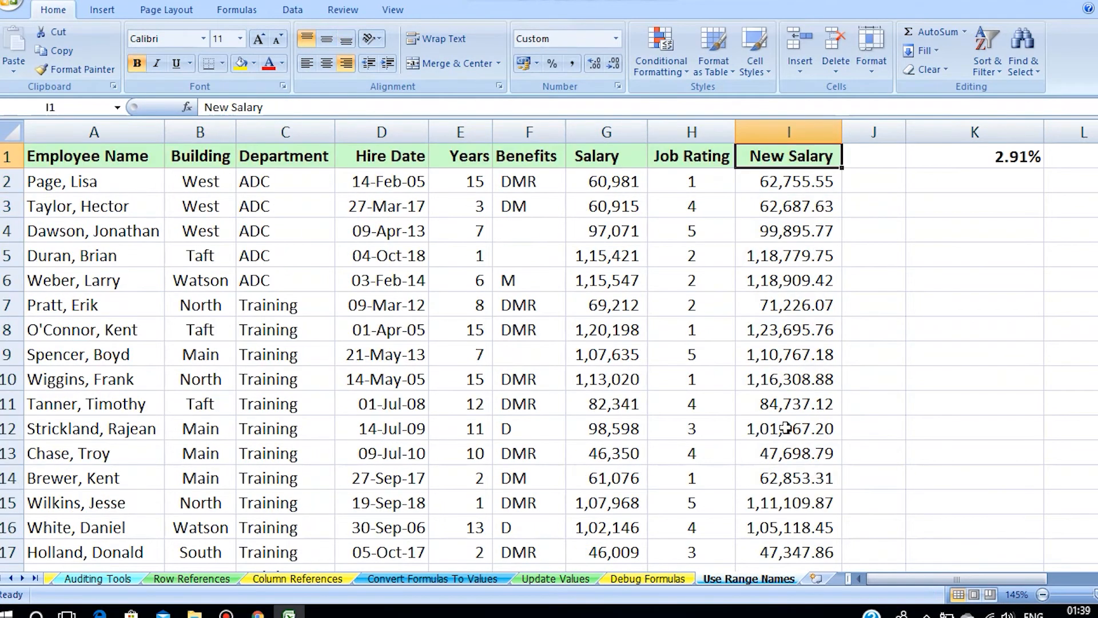
# - Examine the copied formulas in the first rows of the New Salary column
pyautogui.press('Down')
pyautogui.press('Down')
pyautogui.press('Down')
pyautogui.press('Down')
pyautogui.press('Down')
pyautogui.press('Down')
pyautogui.press('Down')
pyautogui.press('Down')
pyautogui.press('Down')
pyautogui.press('Up')
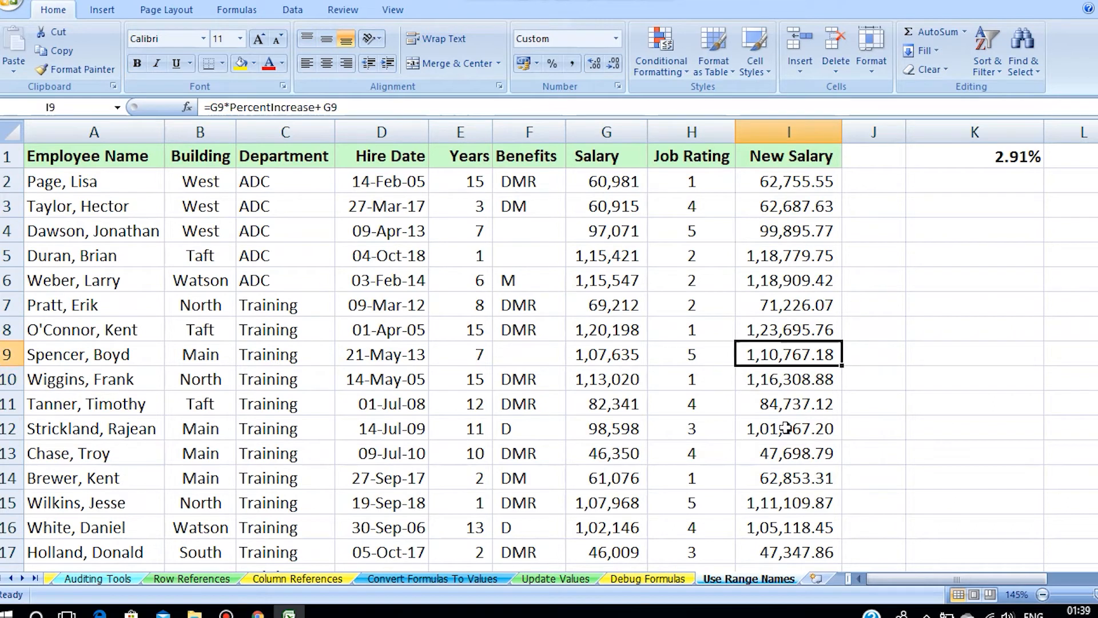
pyautogui.press('Up')
pyautogui.press('Up')
pyautogui.press('Up')
pyautogui.press('Up')
pyautogui.press('Up')
pyautogui.press('Up')
pyautogui.press('Up')
pyautogui.press('Up')
# - Assign the range name HalfYearly to the January to June state figures in N2:R7
pyautogui.press('Right')
pyautogui.press('Right')
pyautogui.press('Right')
pyautogui.press('Right')
pyautogui.press('Right')
pyautogui.press('Right')
pyautogui.press('Right')
pyautogui.press('Right')
pyautogui.press('Right')
pyautogui.press('Right')
pyautogui.press('Right')
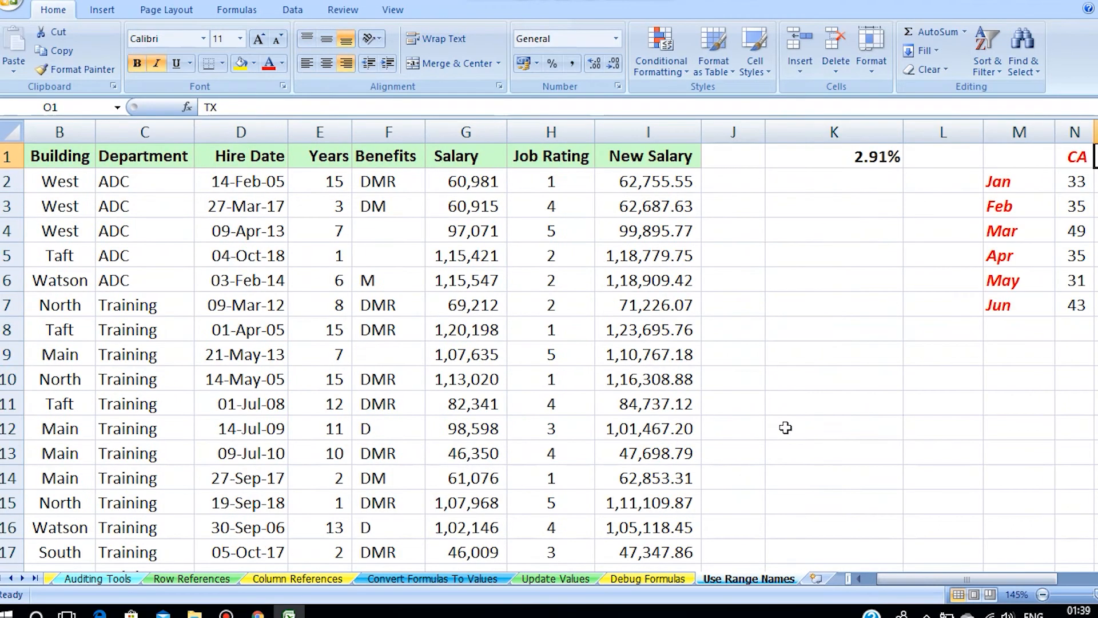
pyautogui.press('Right')
pyautogui.press('Right')
pyautogui.press('Right')
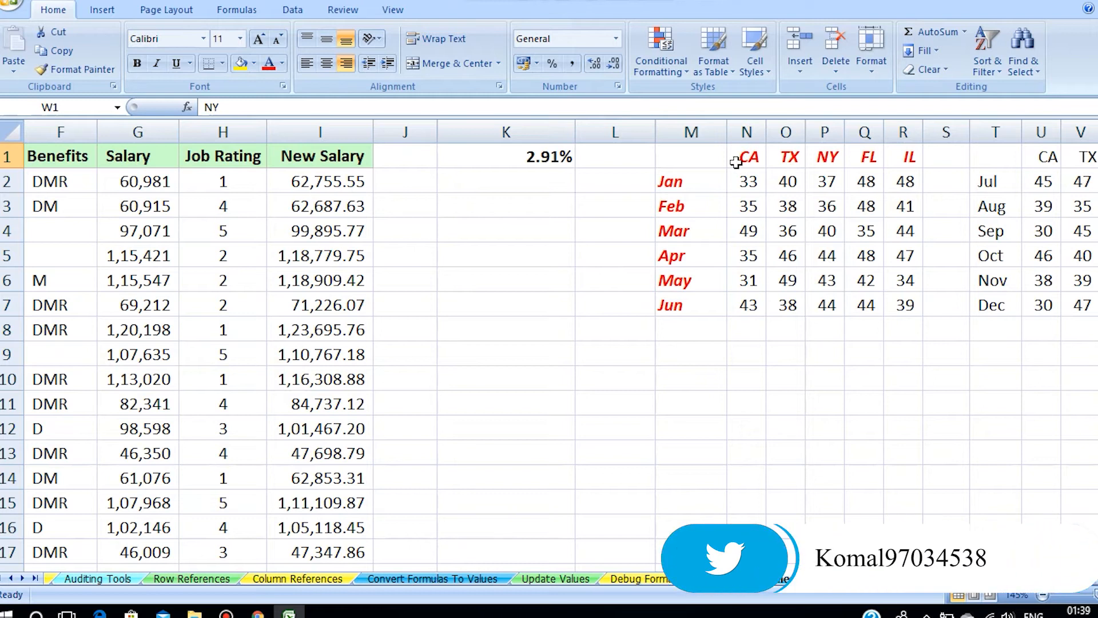
pyautogui.click(748, 181)
pyautogui.moveTo(748, 180); pyautogui.dragTo(908, 315)
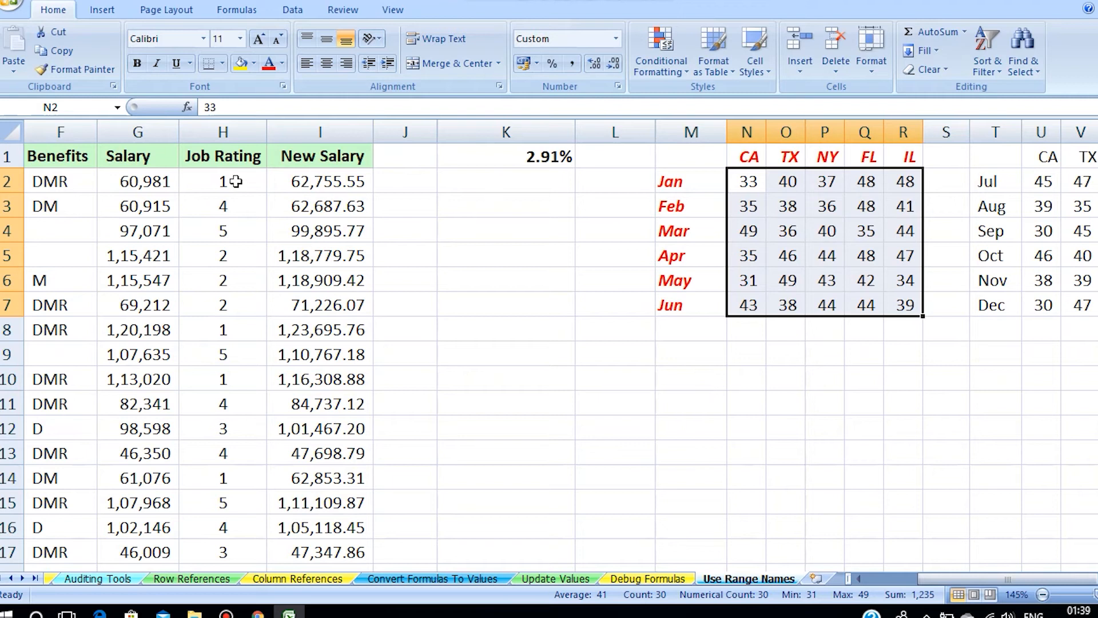
pyautogui.click(72, 107)
pyautogui.press('BackSpace')
pyautogui.press('BackSpace')
pyautogui.write('tHe')
pyautogui.press('BackSpace')
pyautogui.write('a')
pyautogui.press('BackSpace')
pyautogui.press('BackSpace')
pyautogui.press('BackSpace')
pyautogui.press('BackSpace')
pyautogui.press('BackSpace')
pyautogui.press('BackSpace')
pyautogui.press('BackSpace')
pyautogui.write('HalfYear')
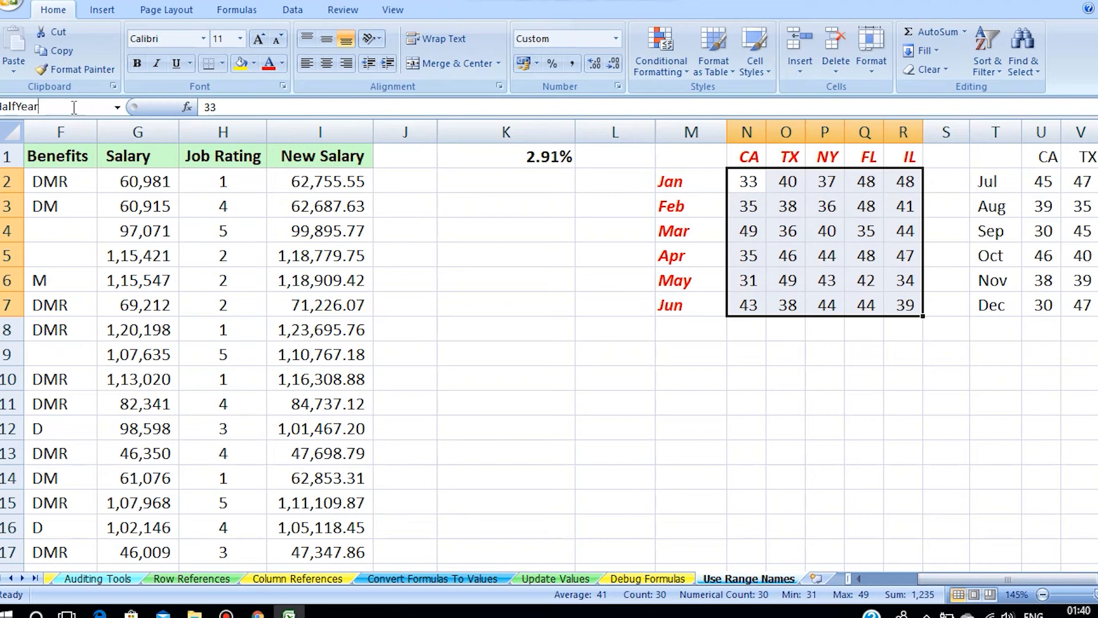
pyautogui.write('ly')
pyautogui.press('Return')
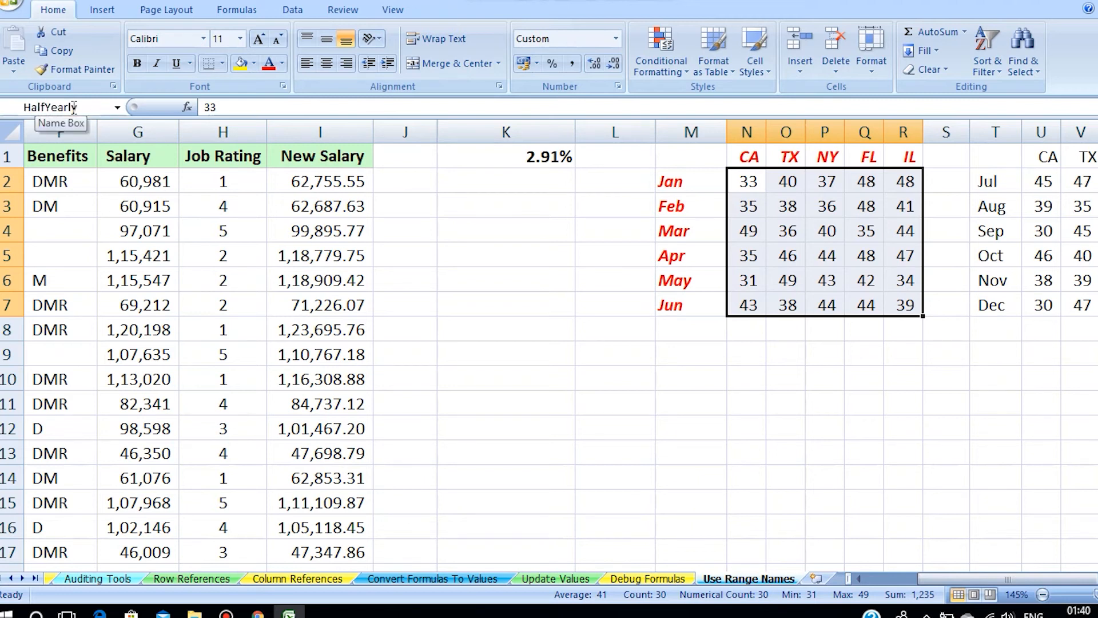
# - Total the named range in M9 with =SUM(HalfYearly), choosing the name from the autocomplete suggestions for "H"
pyautogui.click(690, 352)
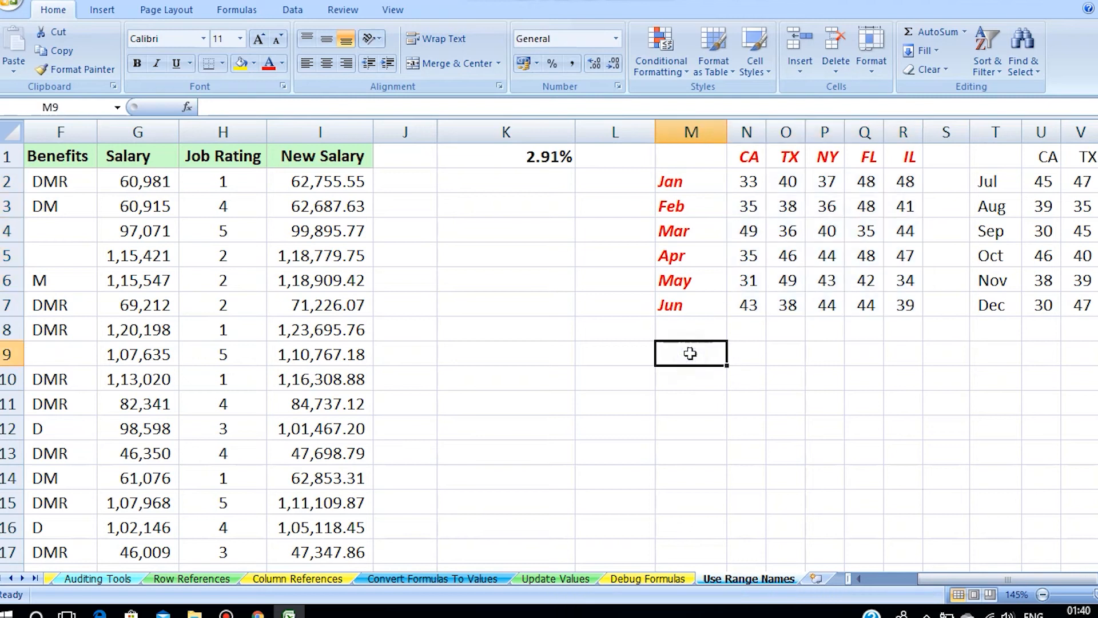
pyautogui.write('=Su')
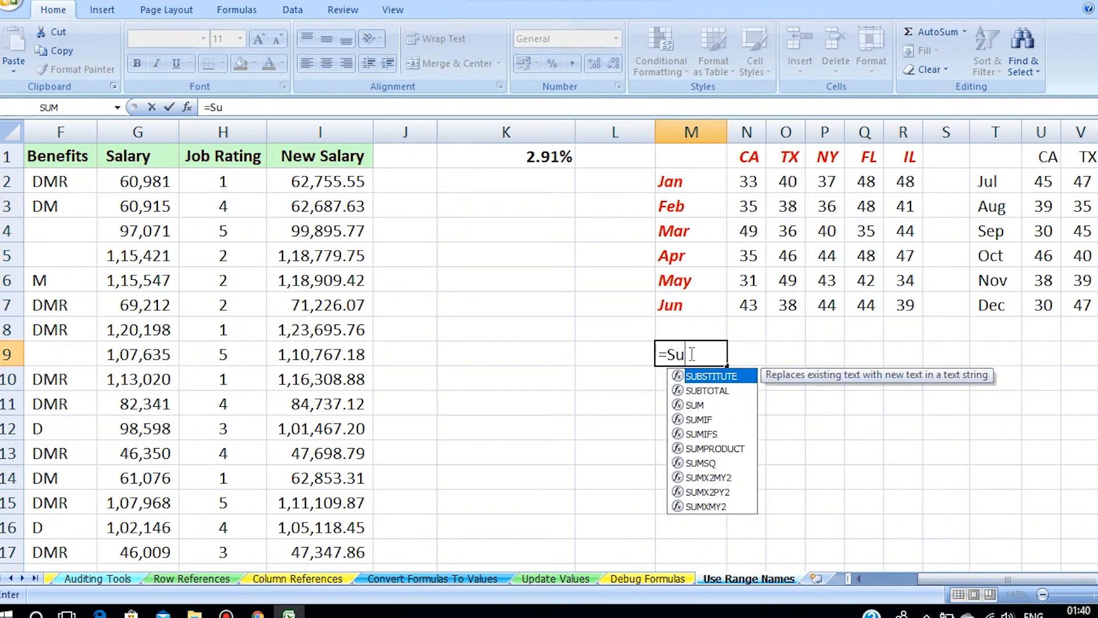
pyautogui.write('m')
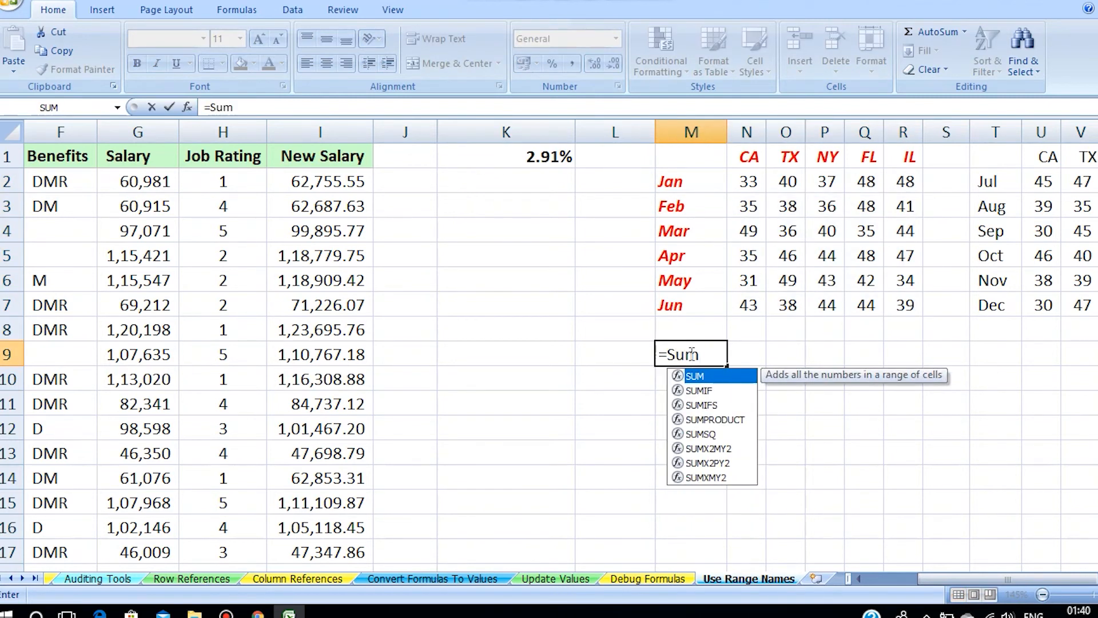
pyautogui.write('(H')
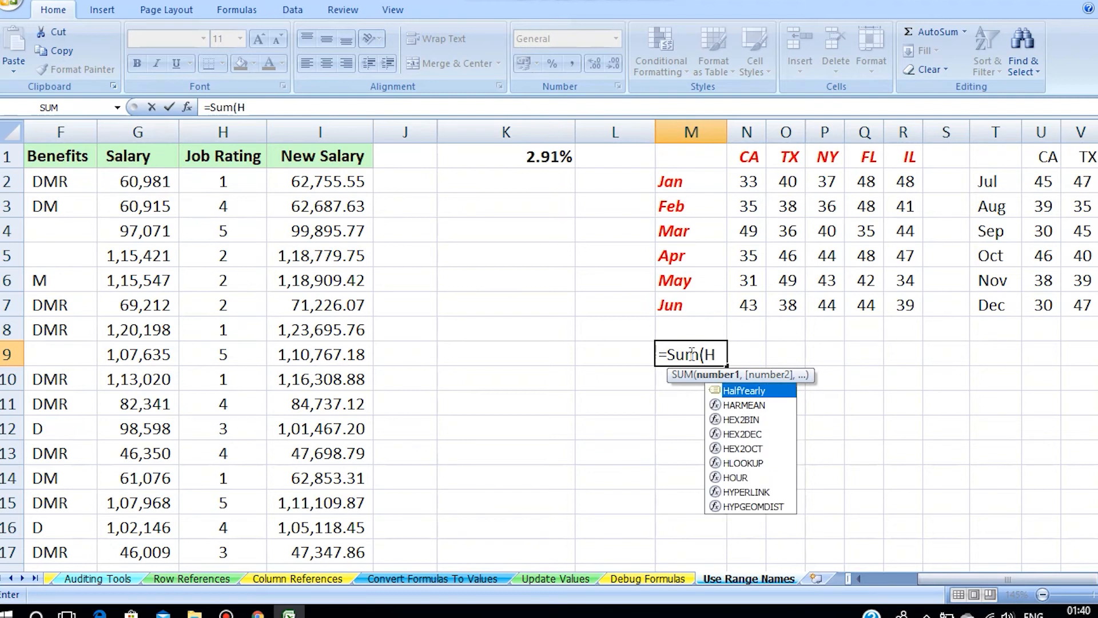
pyautogui.doubleClick(729, 391)
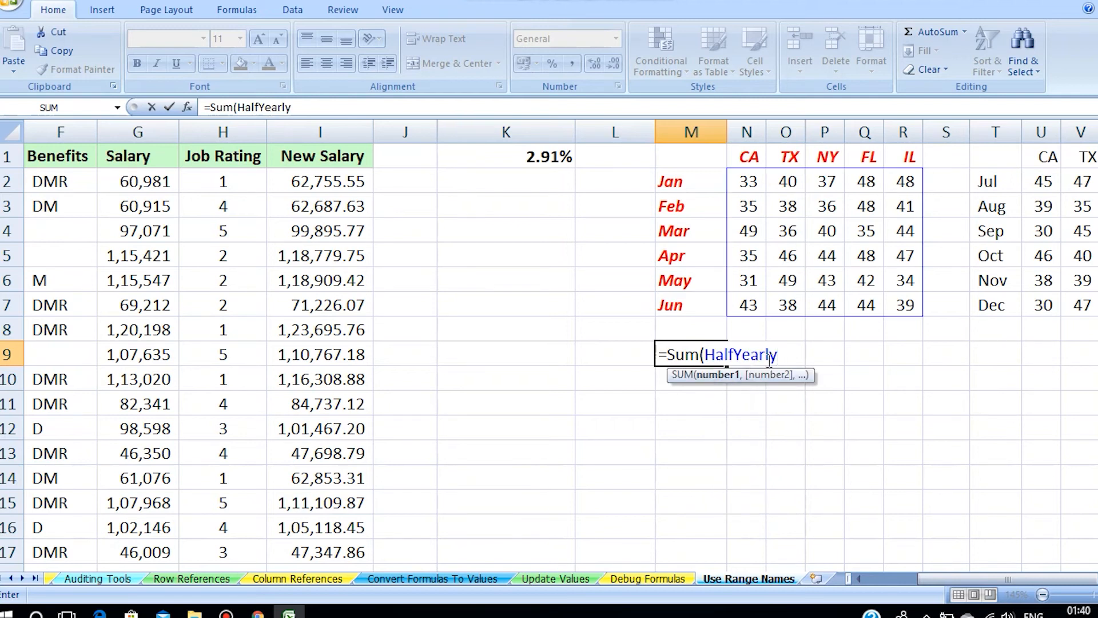
pyautogui.write(')')
pyautogui.press('Return')
pyautogui.click(669, 356)
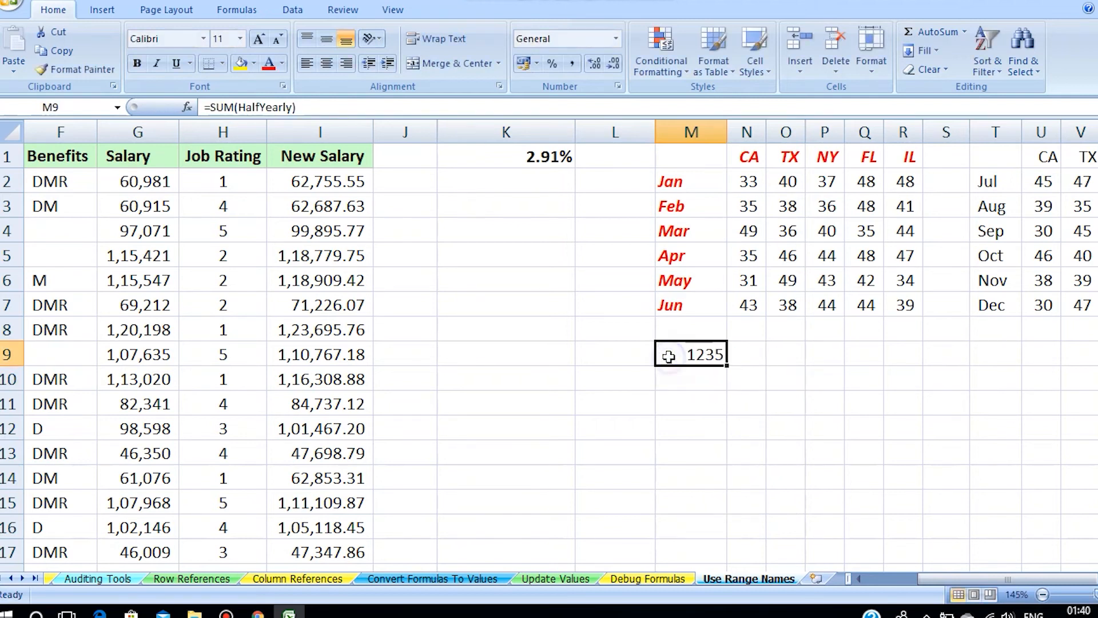
# - Average the named range in M10 with =Average(HalfYearly), inserting the name through the Paste Name dialog
pyautogui.click(673, 381)
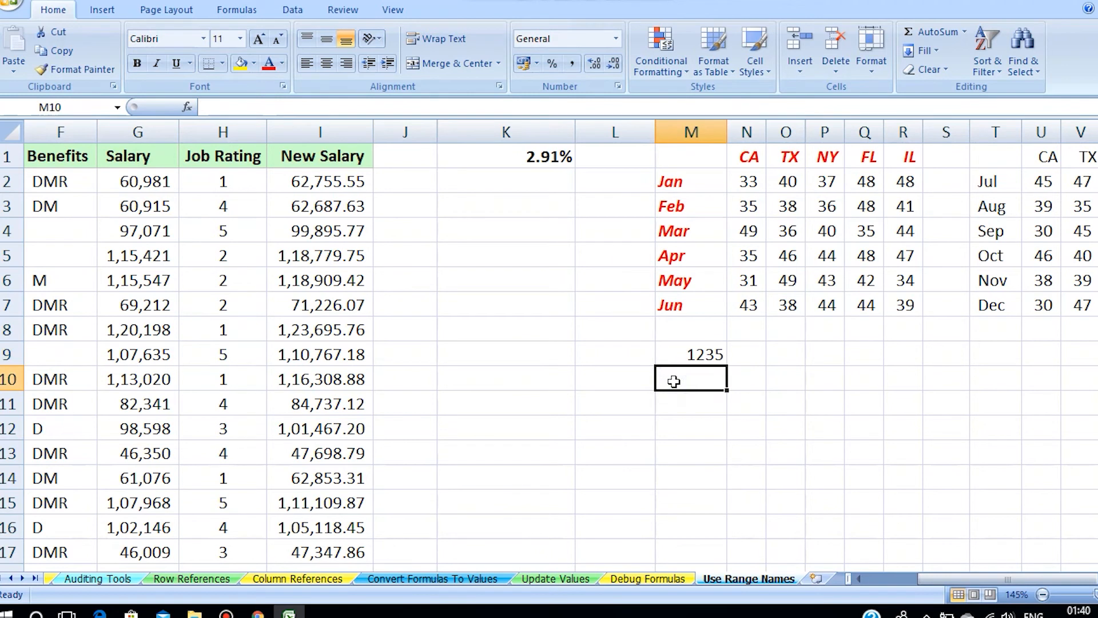
pyautogui.write('=A')
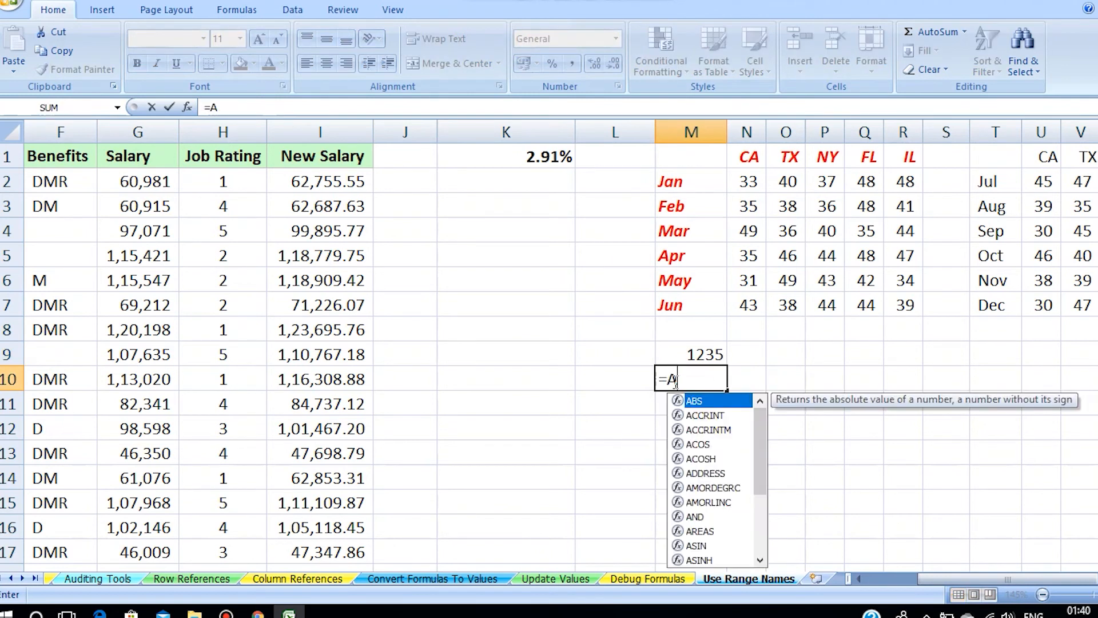
pyautogui.write('ve')
pyautogui.press('Down')
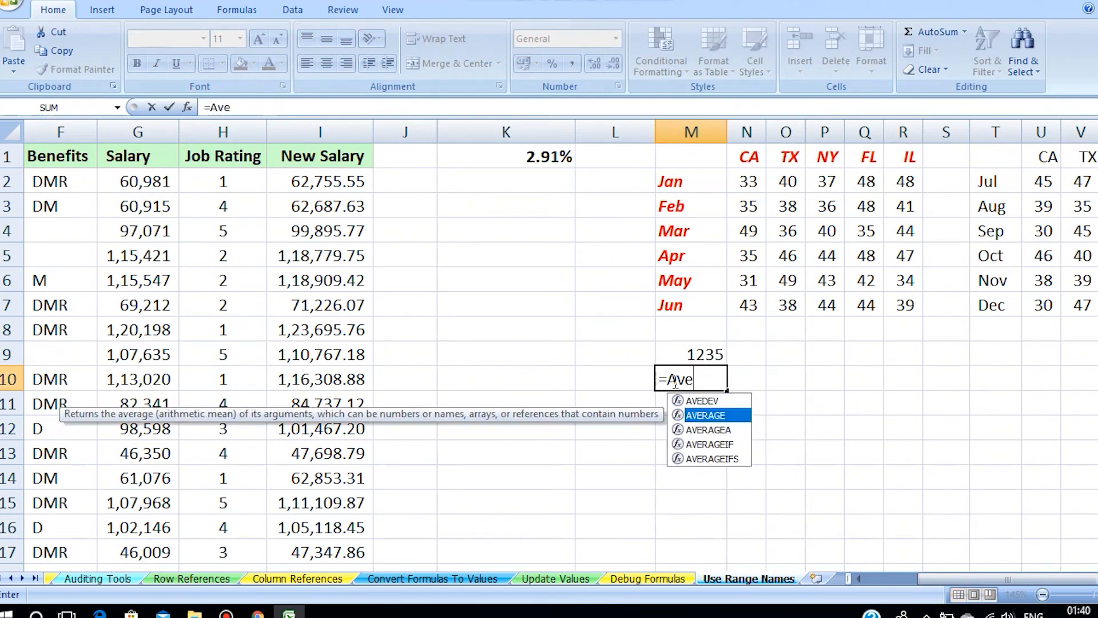
pyautogui.press('Return')
pyautogui.click(673, 381)
pyautogui.doubleClick(674, 381)
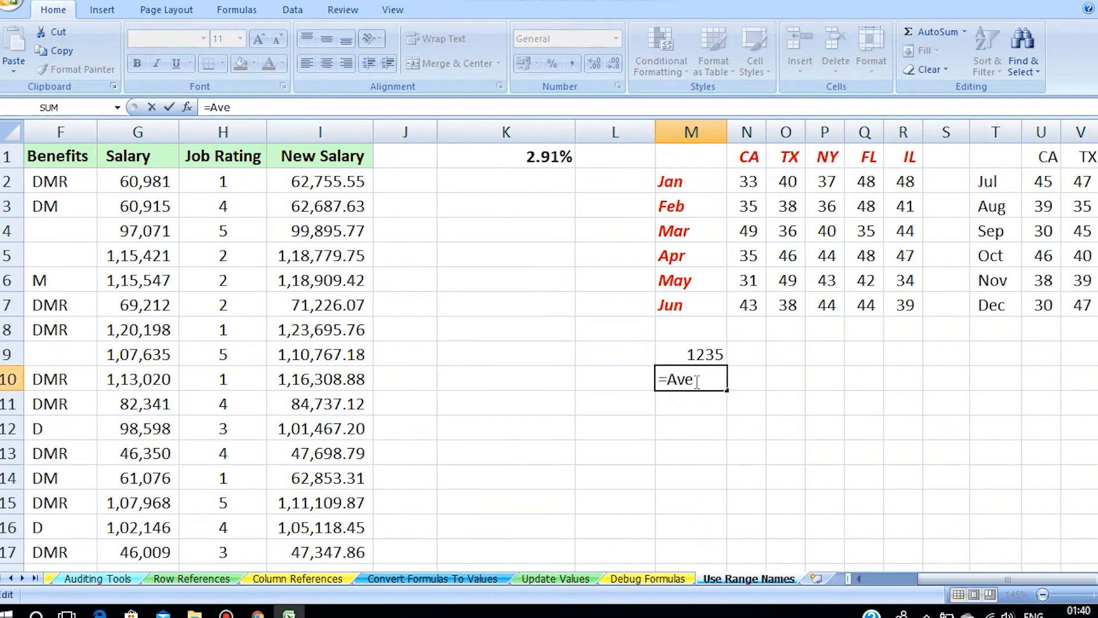
pyautogui.write('rage(')
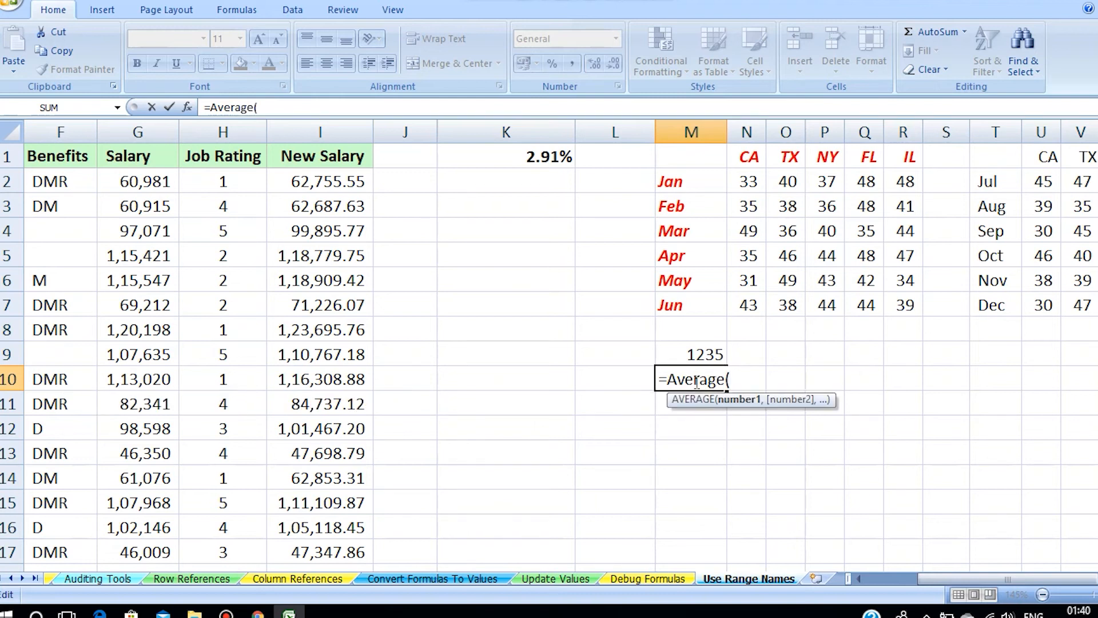
pyautogui.press('F3')
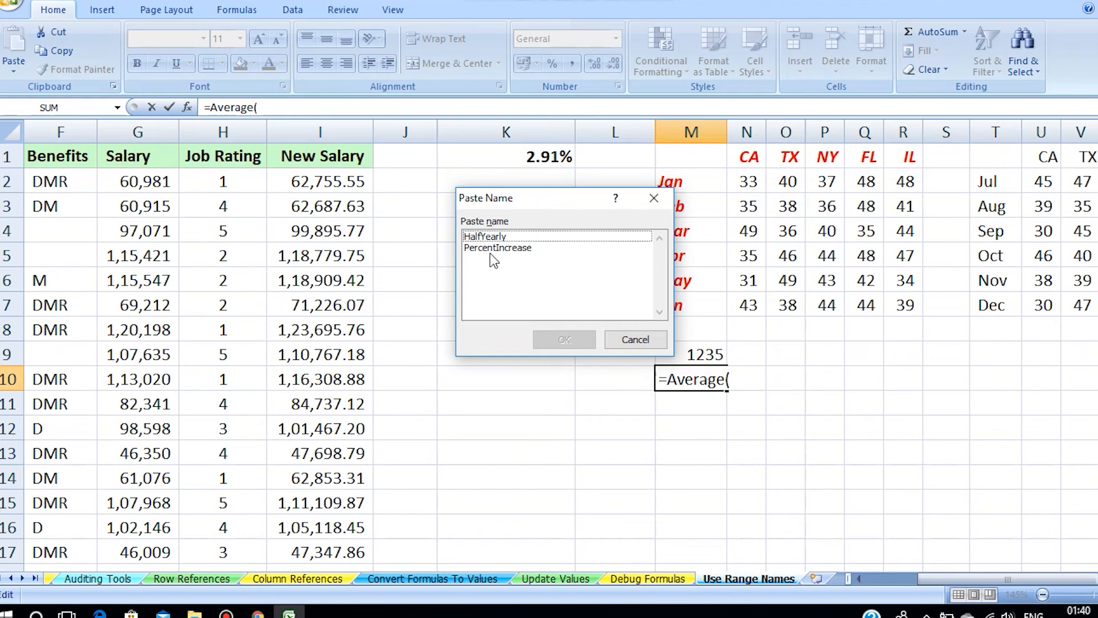
pyautogui.click(477, 236)
pyautogui.click(561, 339)
pyautogui.write(')')
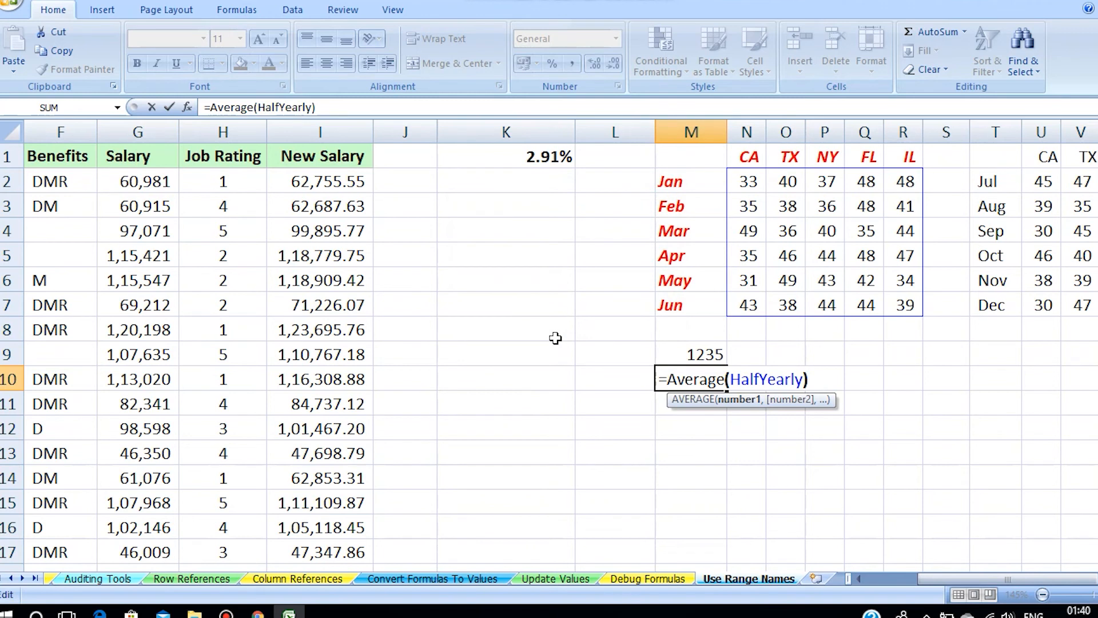
pyautogui.press('Return')
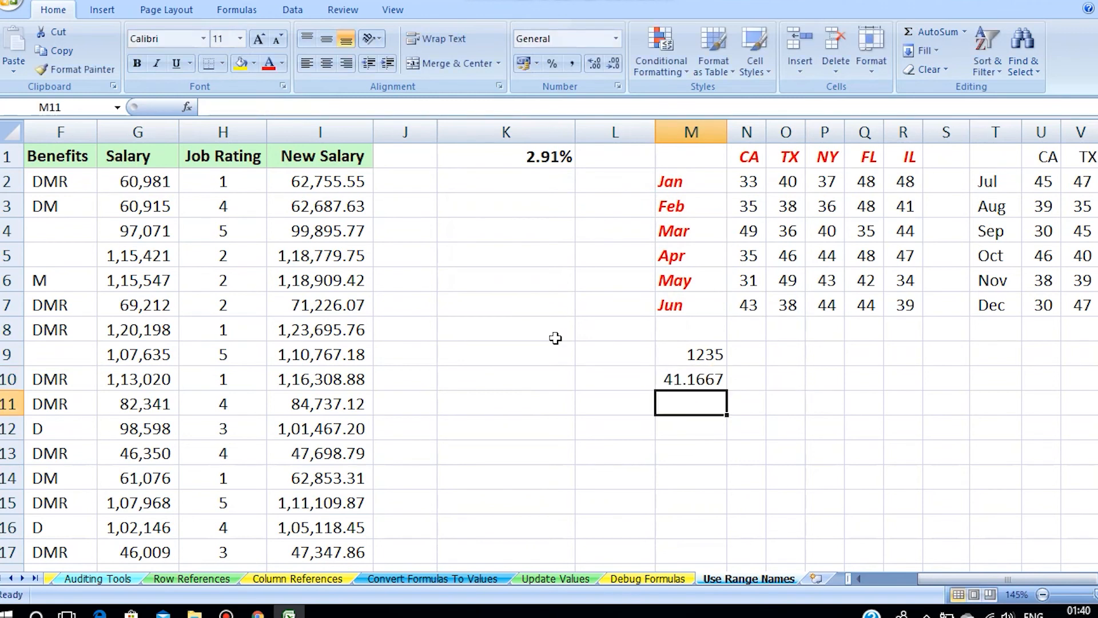
# - Find the smallest value of the named range in M11 with =Min(HalfYearly), choosing the name from the autocomplete suggestions
pyautogui.write('=Min')
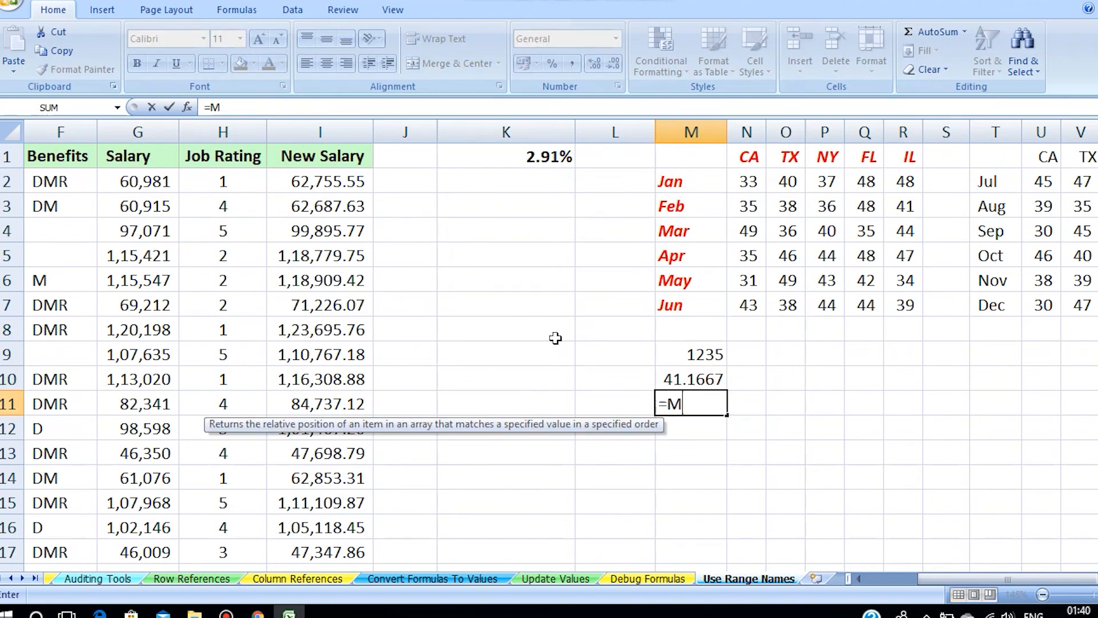
pyautogui.click(712, 408)
pyautogui.write('(')
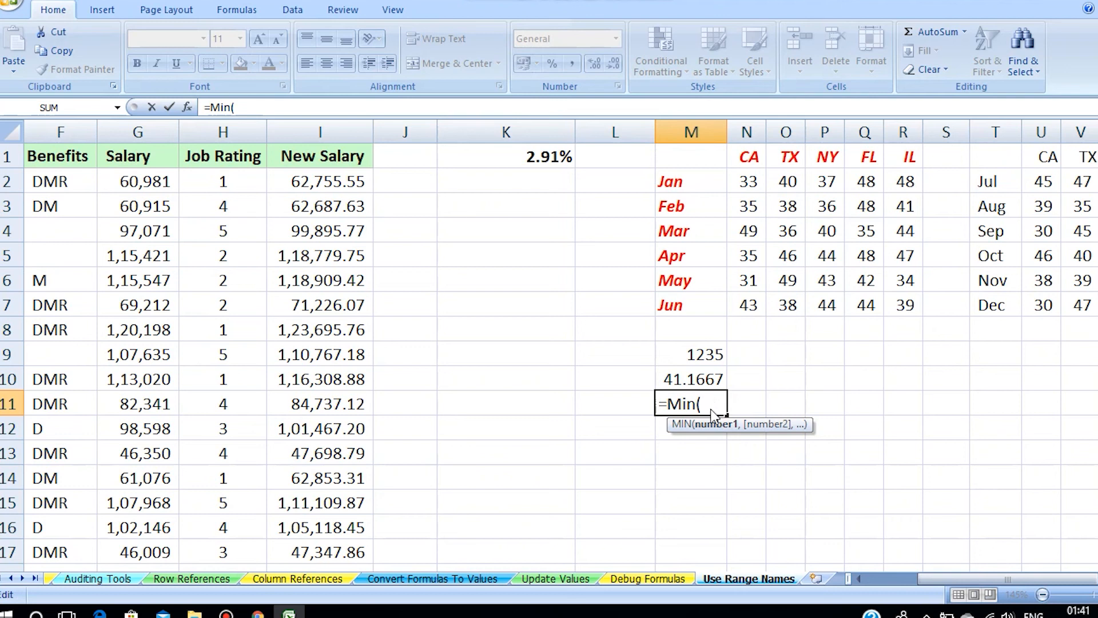
pyautogui.write('P')
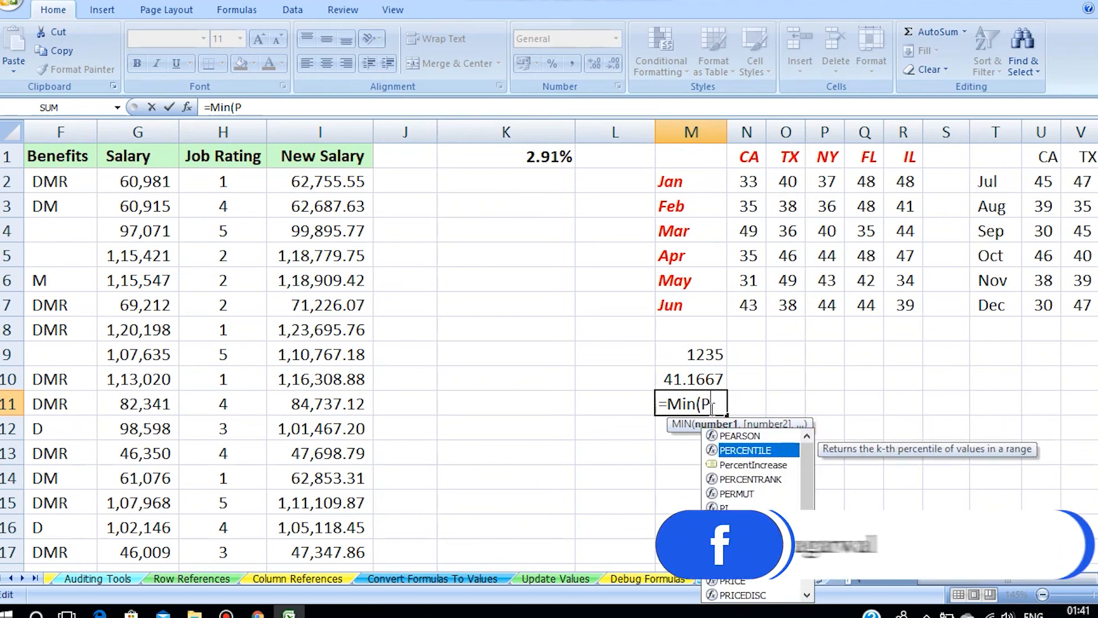
pyautogui.press('BackSpace')
pyautogui.press('BackSpace')
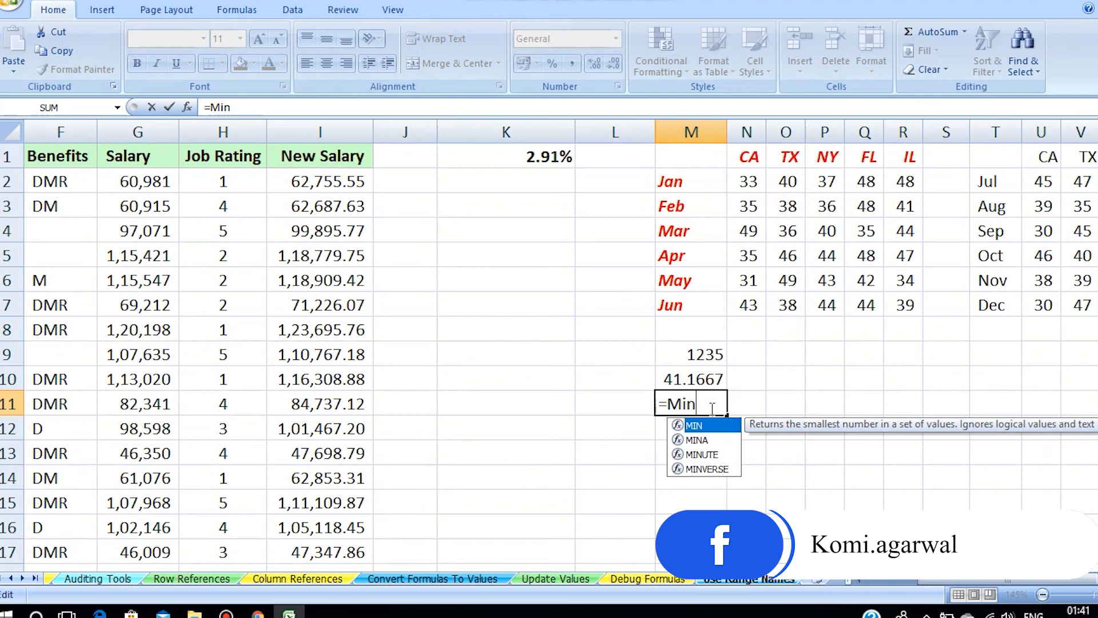
pyautogui.write('(H')
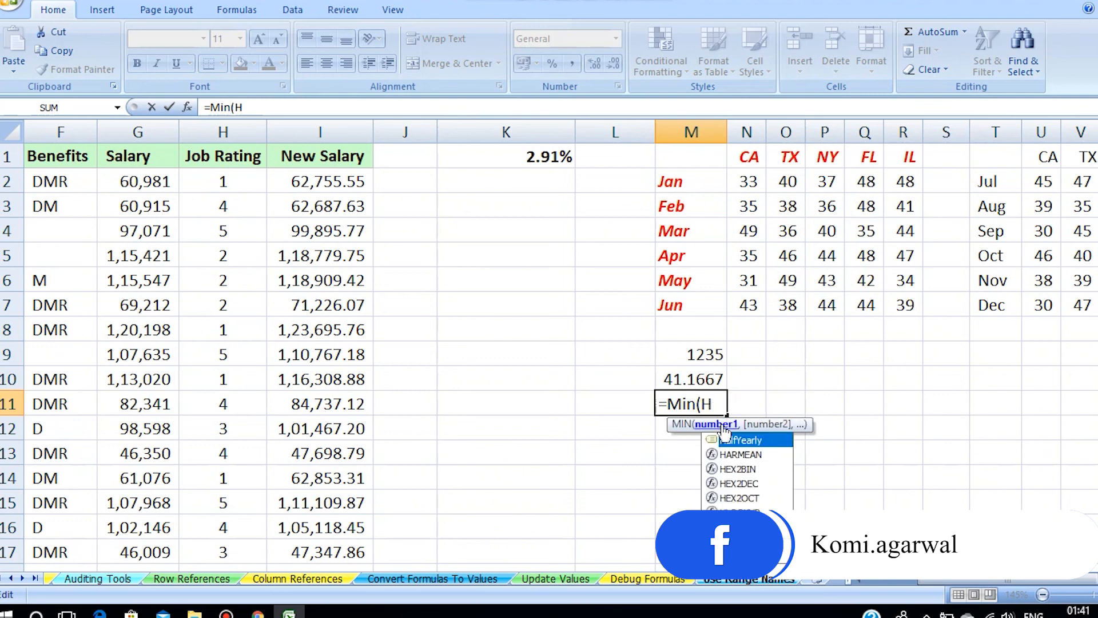
pyautogui.doubleClick(725, 440)
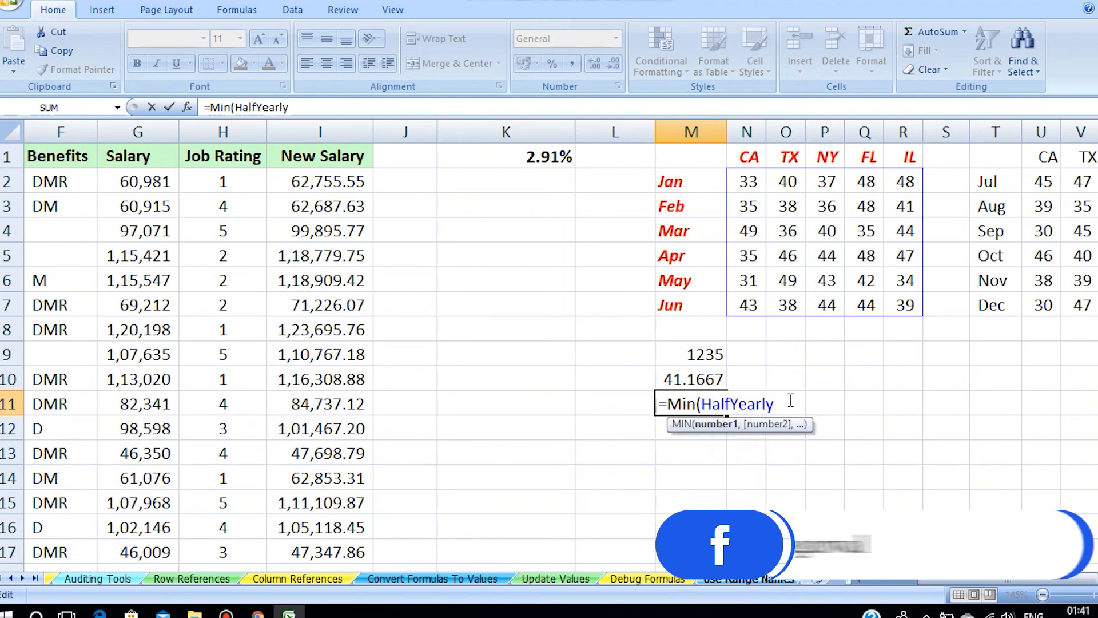
pyautogui.write(')')
pyautogui.press('Return')
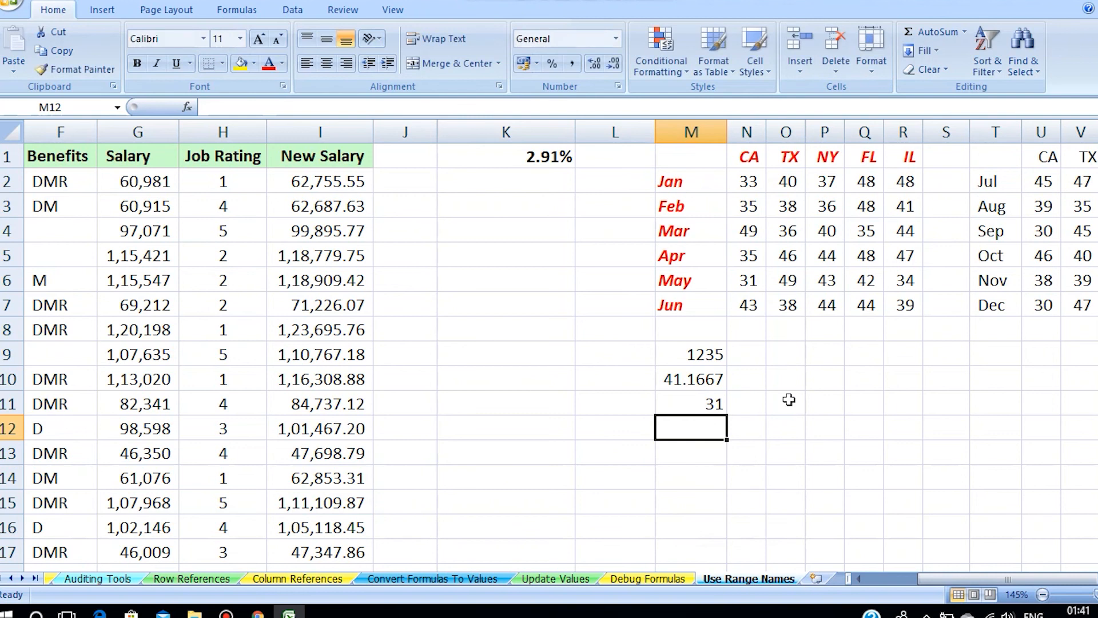